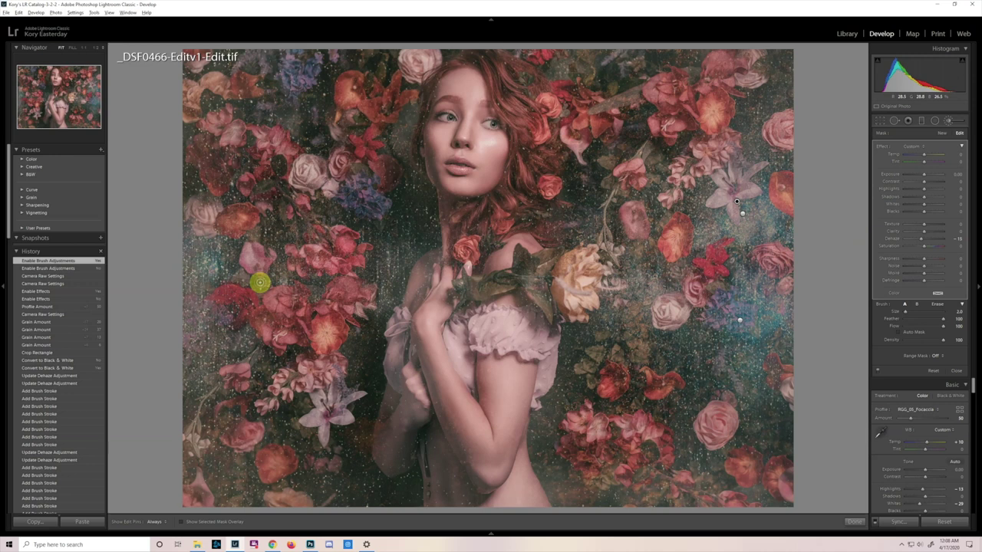
Undo the brush stroke over the left flowers and set the Navigator zoom to 1:2.
mouse_move(260, 283)
left_mouse_down()
mouse_move(246, 308)
mouse_move(224, 311)
mouse_move(271, 306)
left_mouse_up()
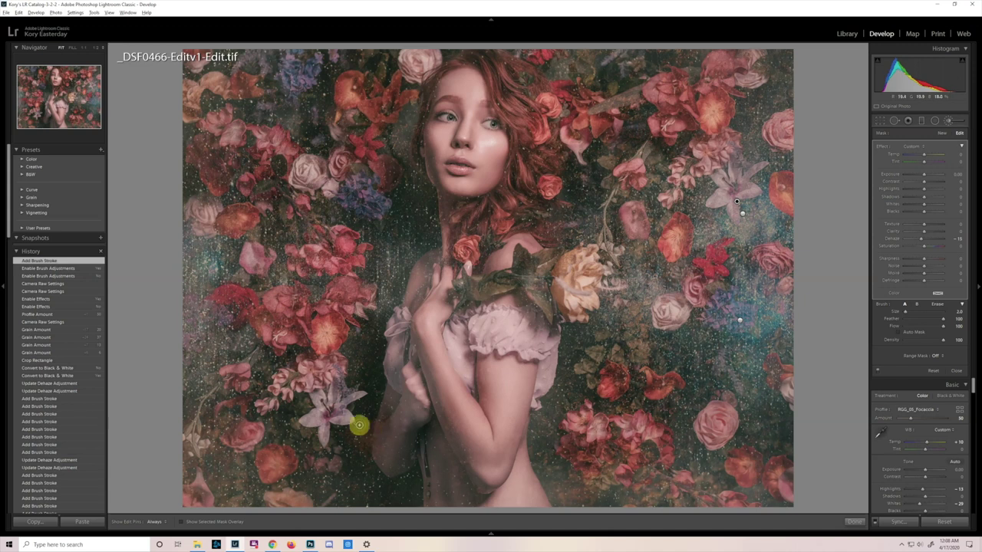
key("ctrl+z")
key("z")
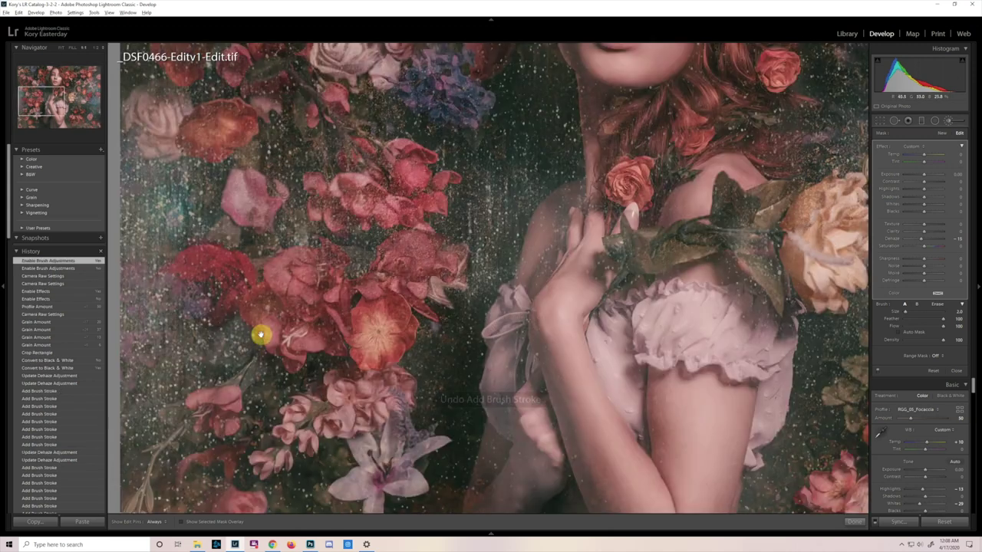
key("ctrl+=")
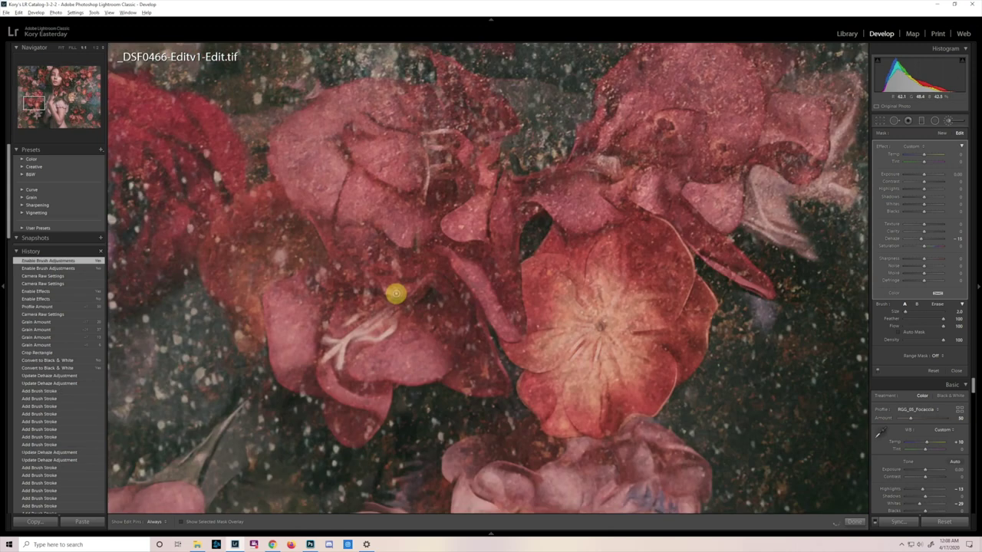
left_click(102, 47)
left_click(79, 90)
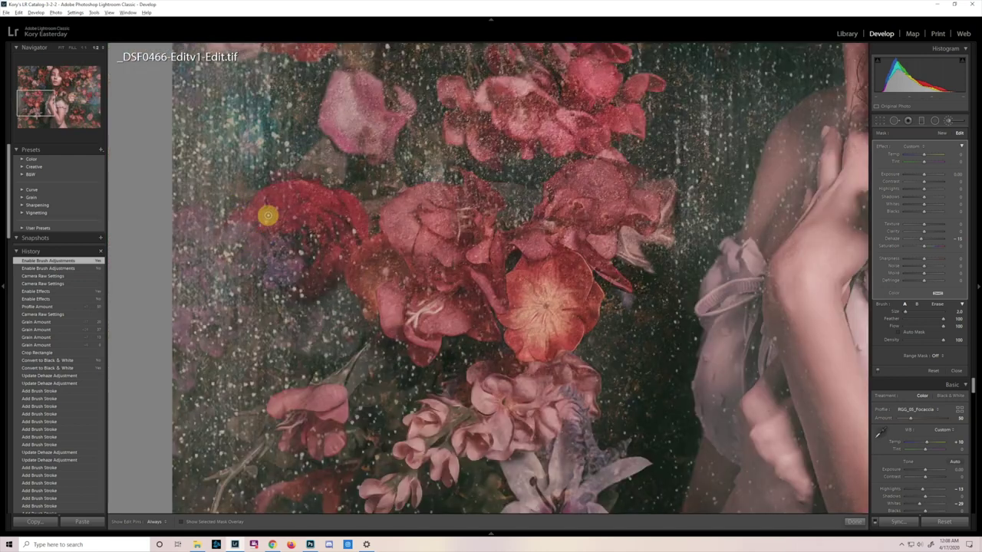
Pan around the flowers to the woman's face and paint one brush stroke beside it.
left_click_drag(440, 149, 427, 256)
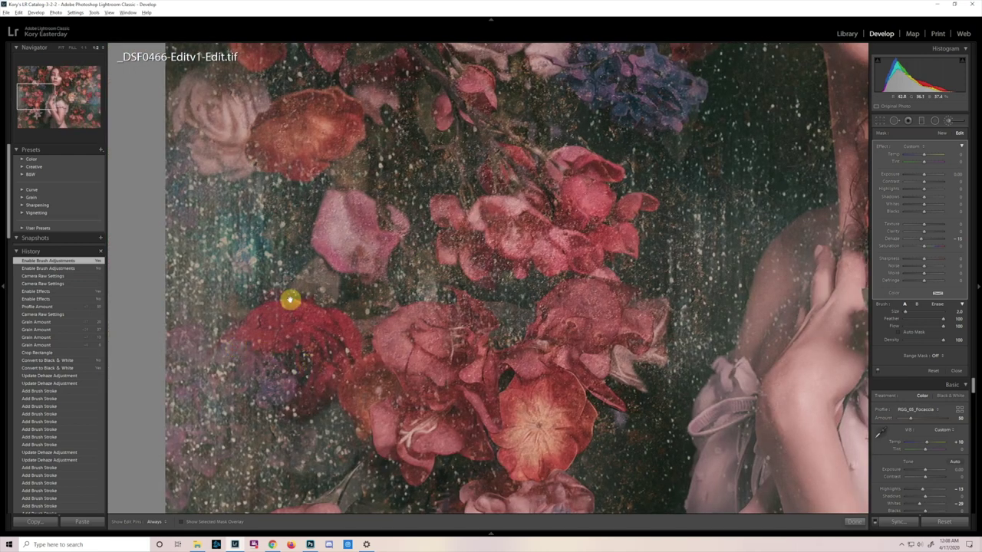
left_click_drag(257, 155, 262, 414)
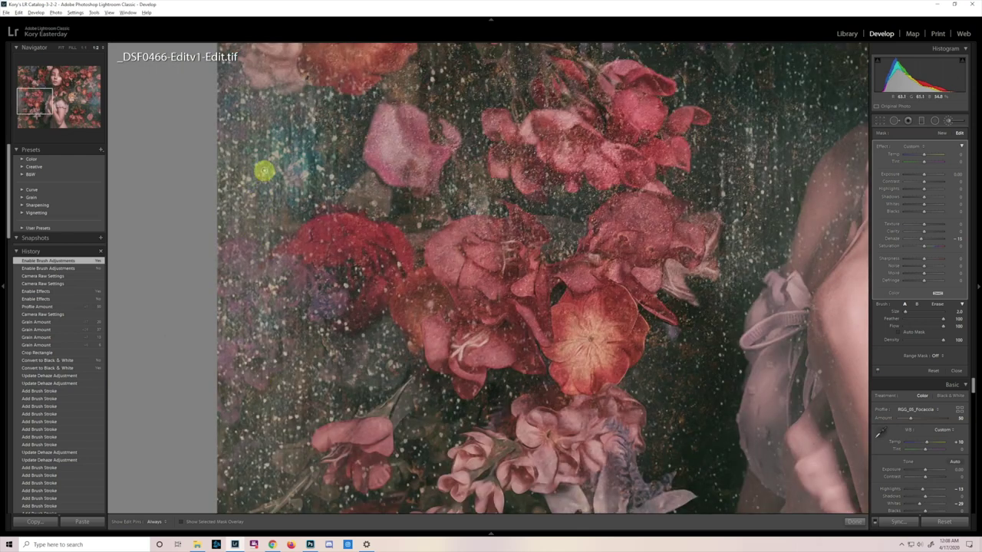
left_click_drag(587, 156, 309, 277)
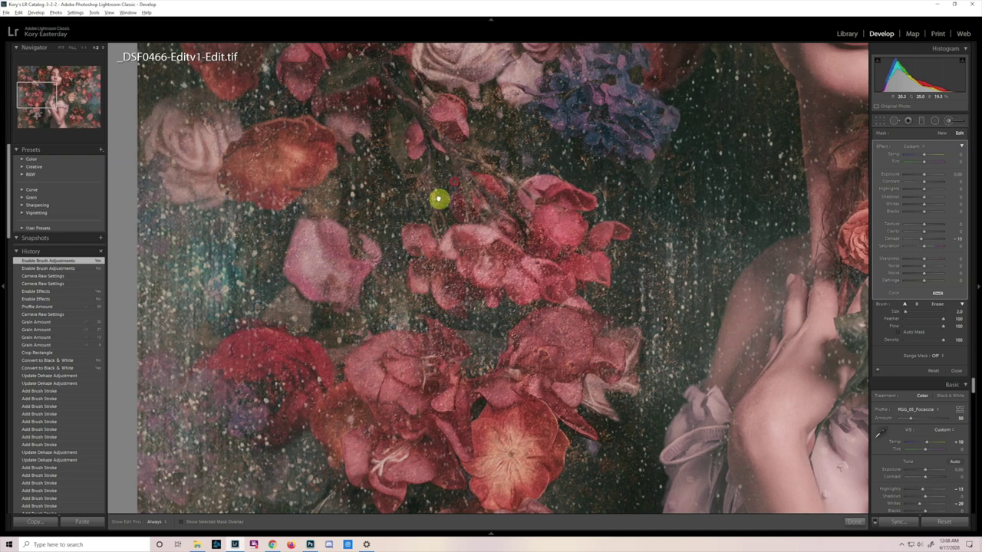
left_click_drag(497, 225, 409, 316)
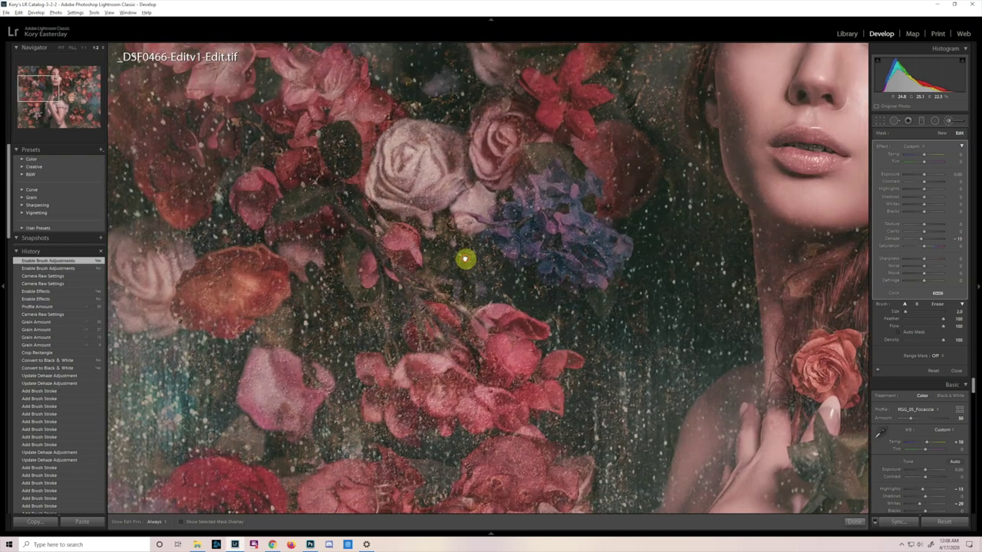
left_click_drag(465, 259, 503, 392)
left_click_drag(522, 205, 503, 317)
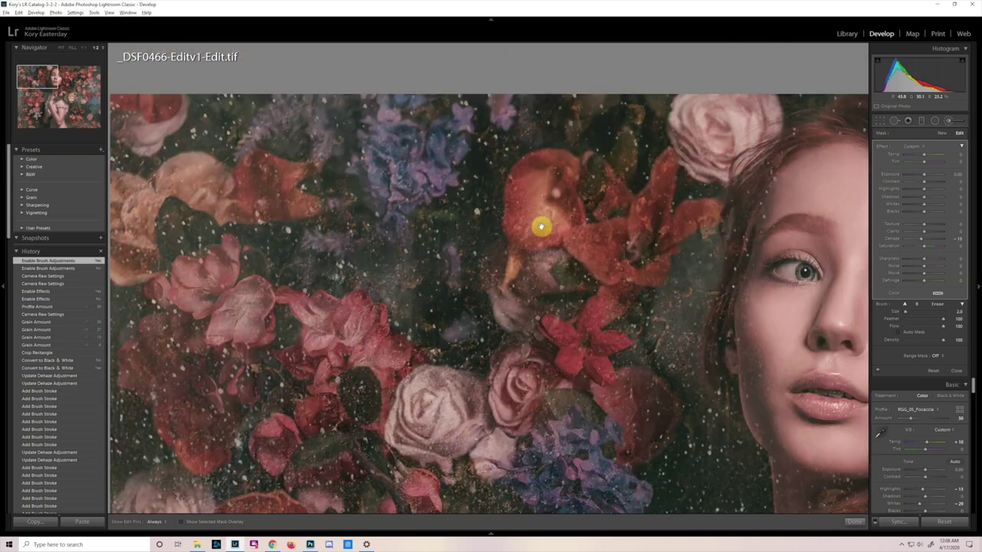
left_click_drag(596, 317, 488, 208)
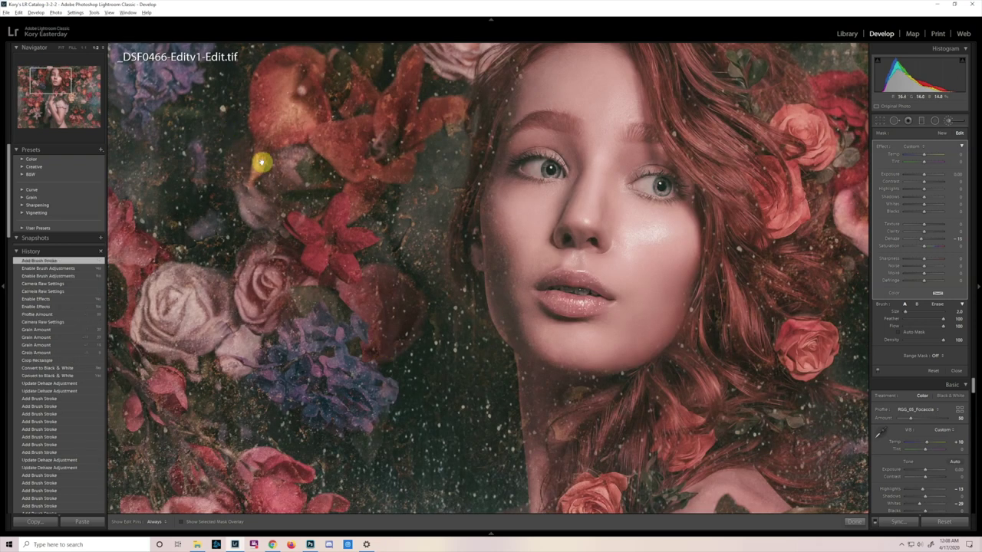
left_click_drag(259, 161, 329, 191)
Fit the whole photo in view and bring the Photoshop document forward.
key("z")
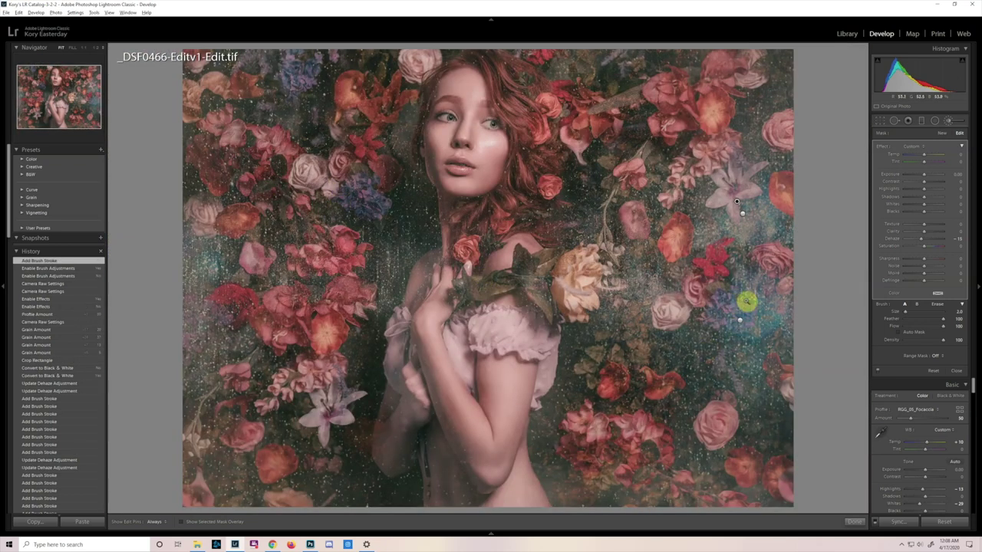
key("z")
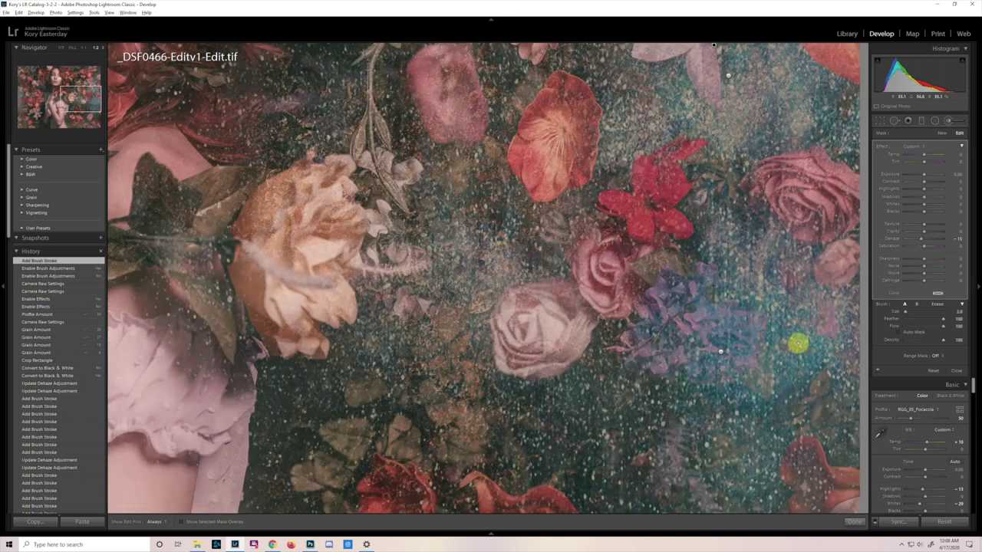
scroll(570, 399, "up", 5)
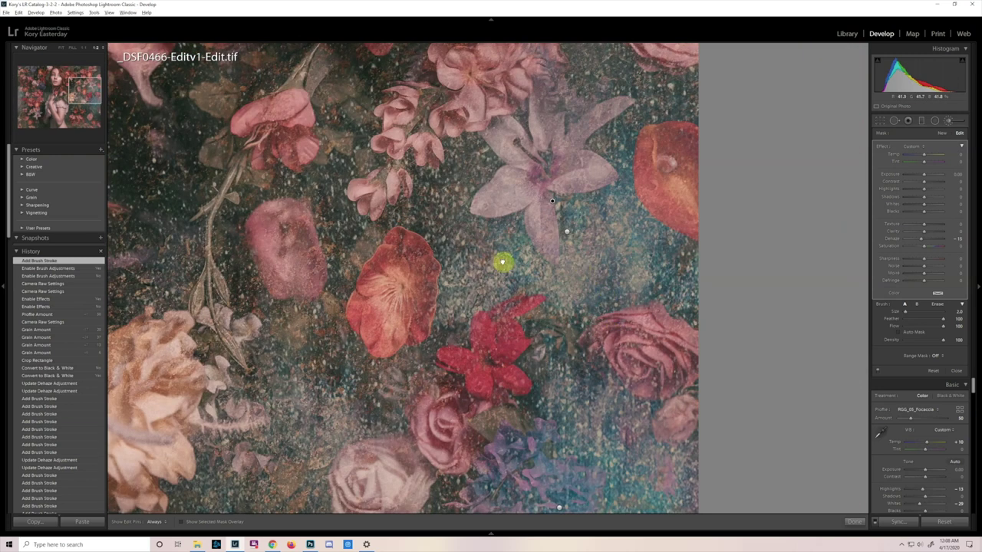
scroll(204, 278, "up", 3)
scroll(429, 388, "up", 3)
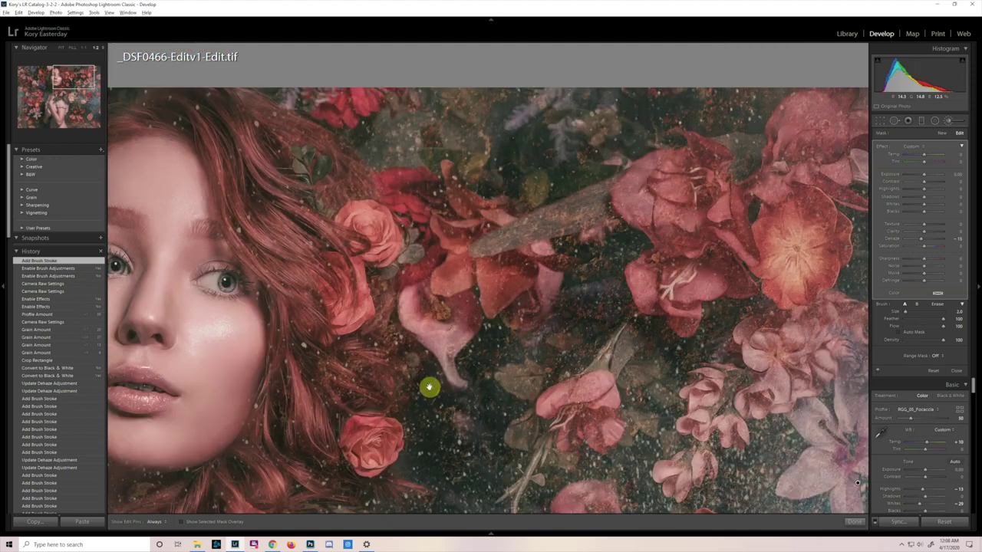
scroll(445, 264, "down", 2)
key("z")
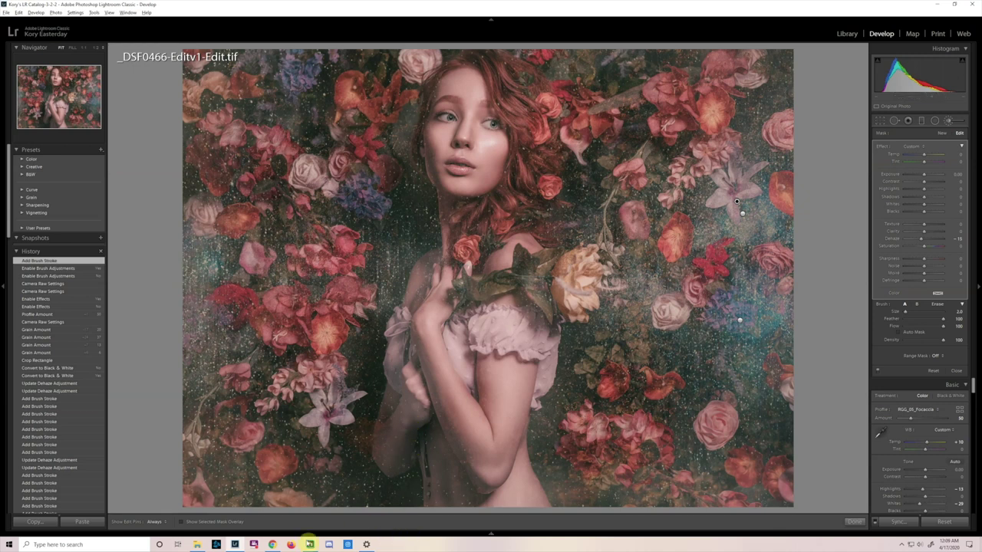
left_click(310, 544)
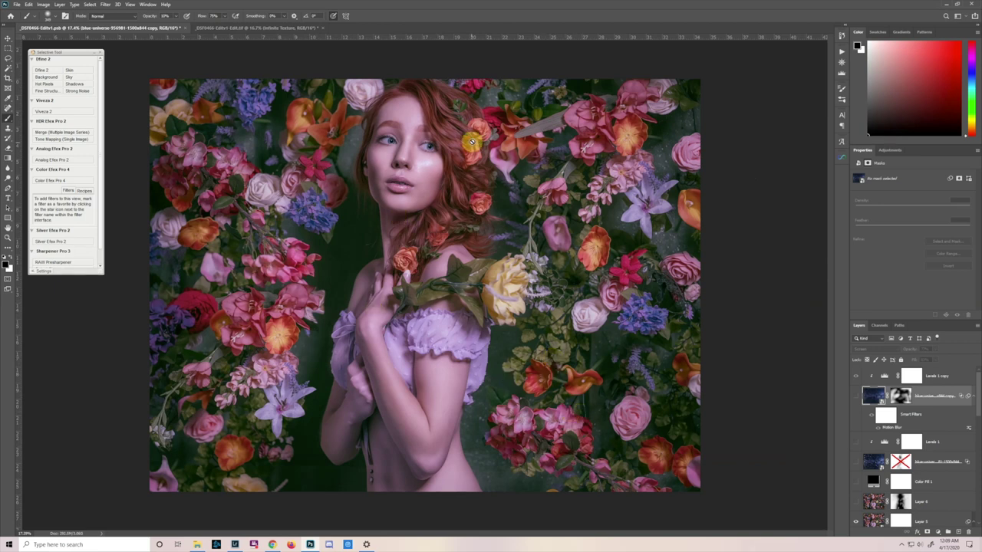
Scroll around the canvas to inspect the flower portrait up close.
scroll(432, 115, "up", 3)
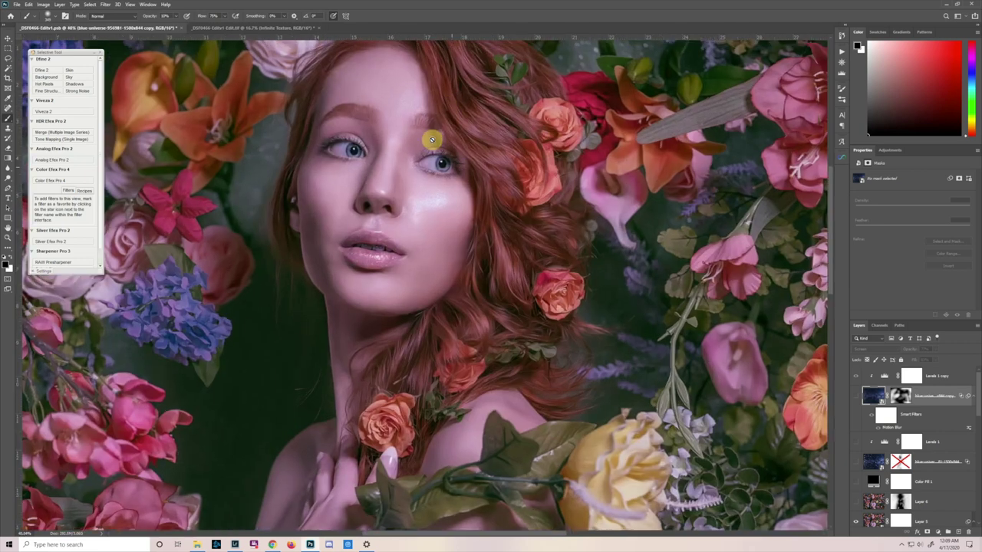
scroll(431, 139, "up", 2)
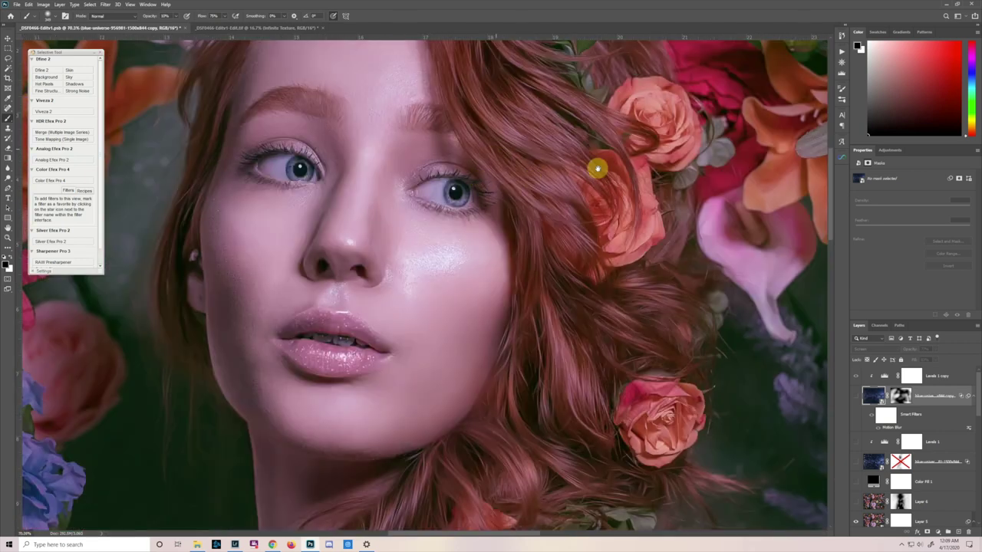
scroll(597, 168, "down", 3)
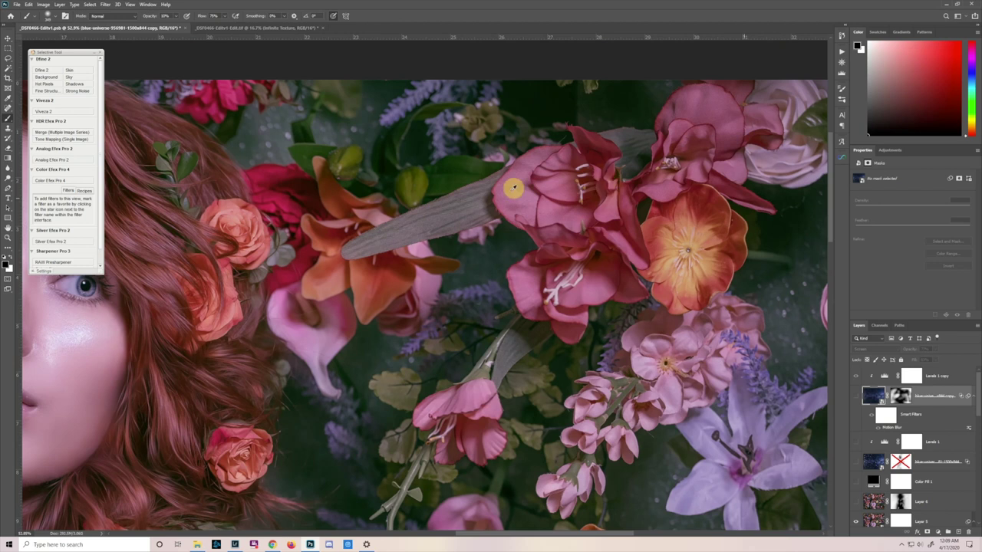
scroll(513, 188, "down", 3)
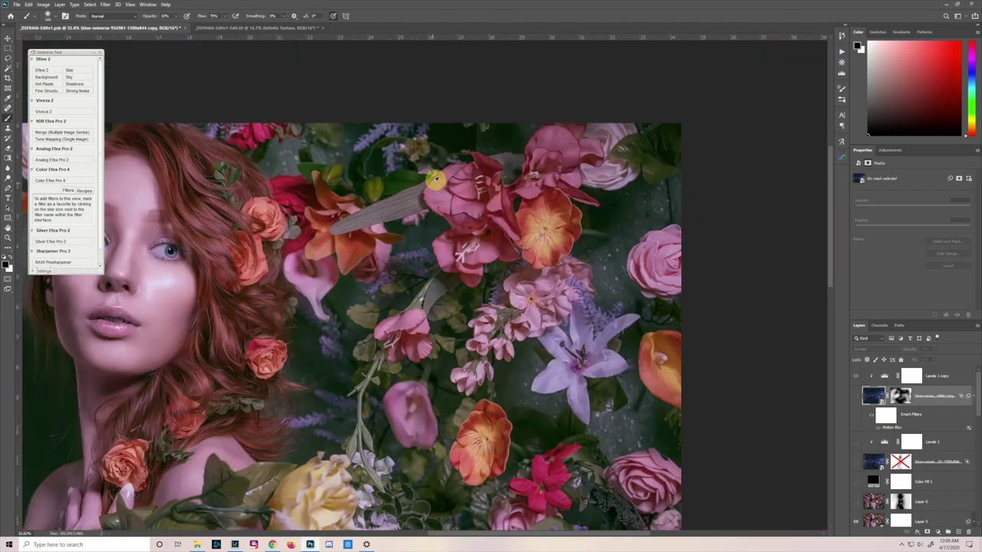
scroll(431, 188, "down", 1)
scroll(514, 237, "down", 1)
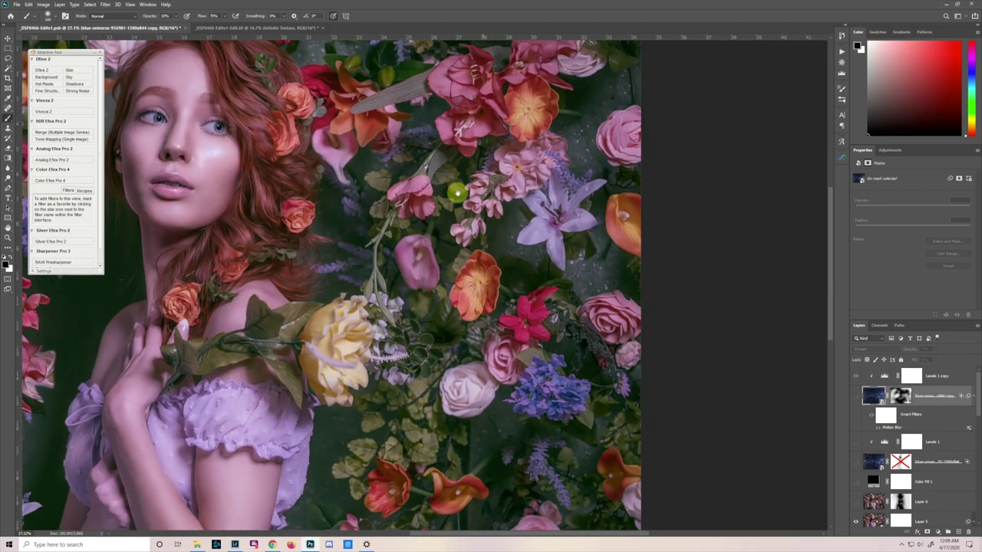
scroll(657, 251, "down", 2)
scroll(514, 264, "up", 2)
scroll(341, 277, "left", 1)
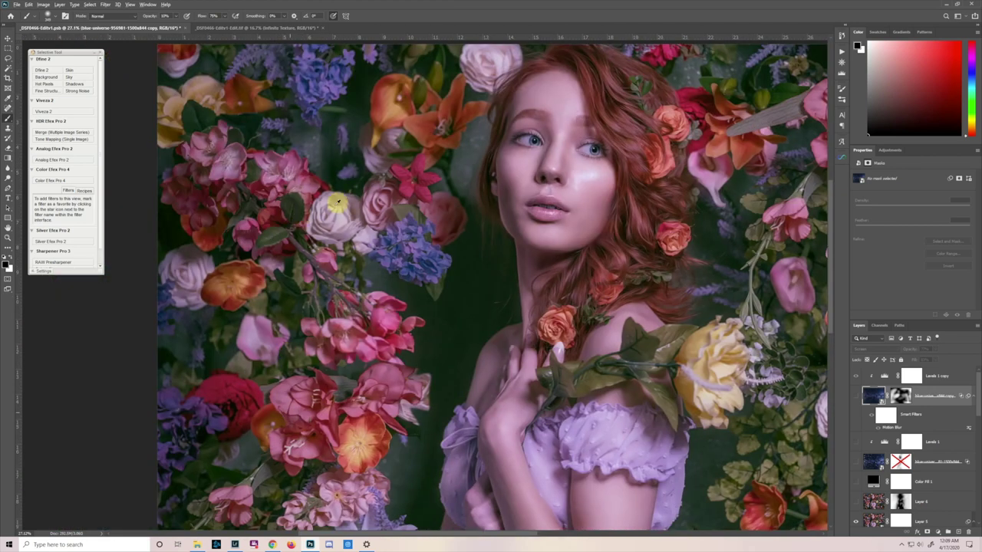
scroll(490, 161, "up", 1)
scroll(537, 192, "up", 1)
scroll(261, 296, "up", 1)
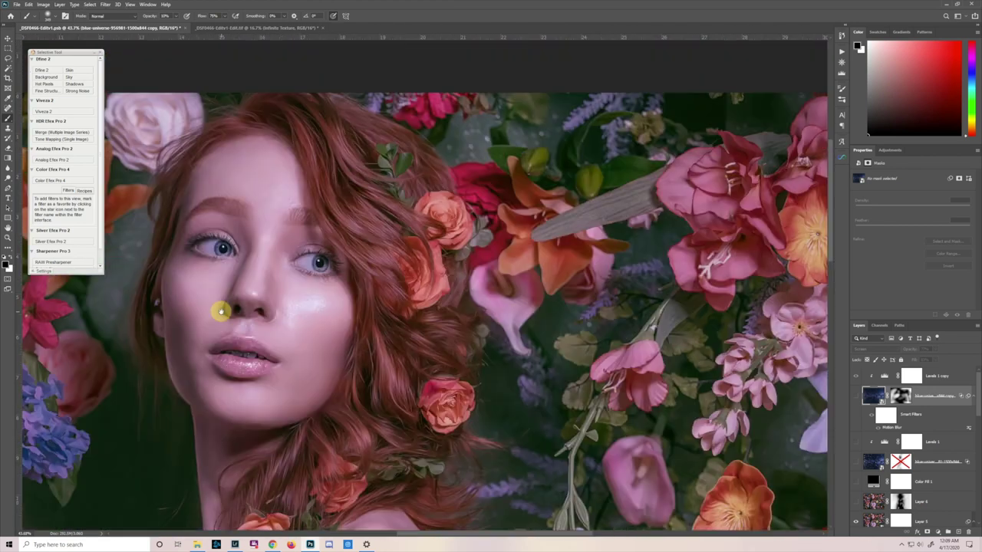
scroll(605, 213, "up", 1)
scroll(648, 201, "up", 1)
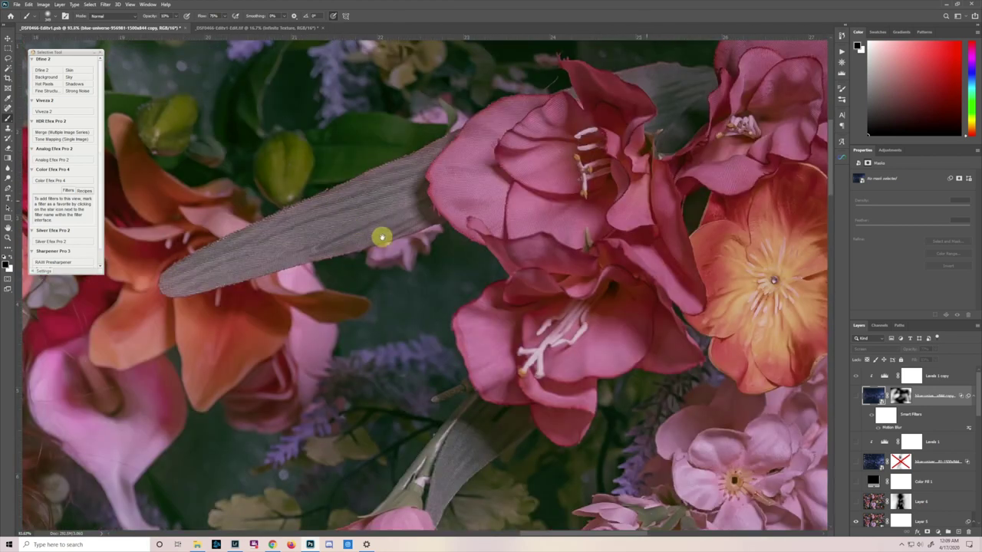
scroll(417, 236, "up", 1)
scroll(440, 219, "down", 1)
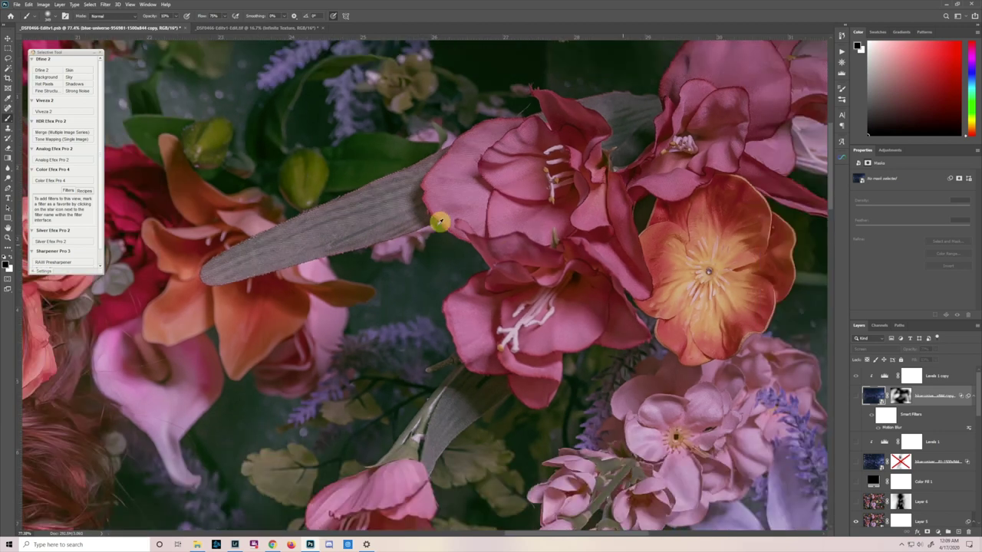
scroll(463, 259, "down", 1)
scroll(522, 258, "down", 1)
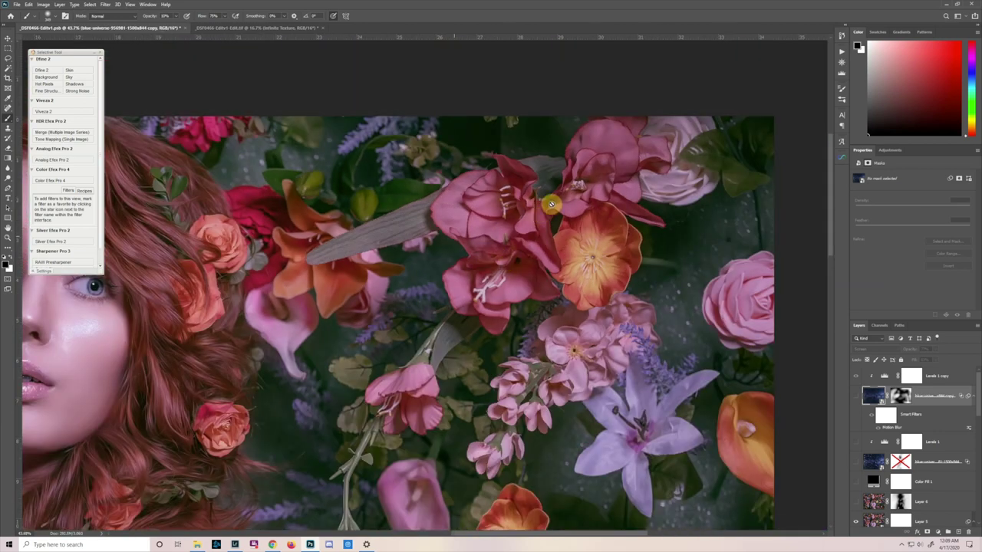
scroll(497, 226, "down", 1)
scroll(497, 226, "down", 1)
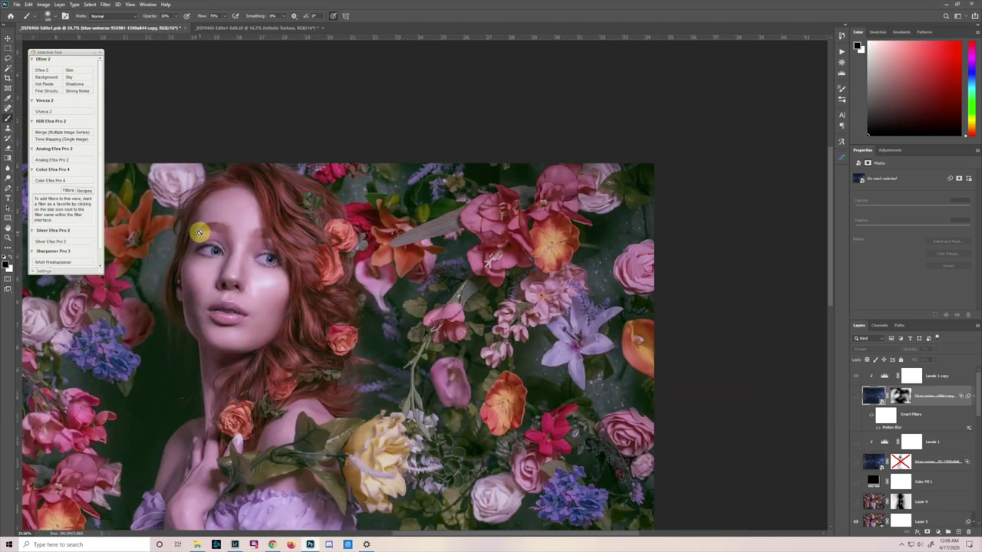
scroll(203, 222, "up", 2)
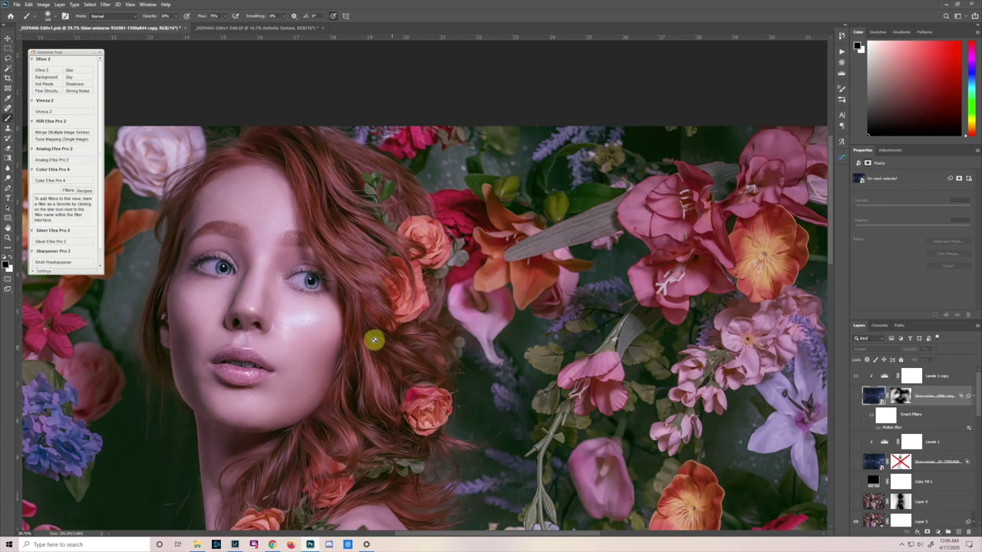
scroll(337, 305, "right", 3)
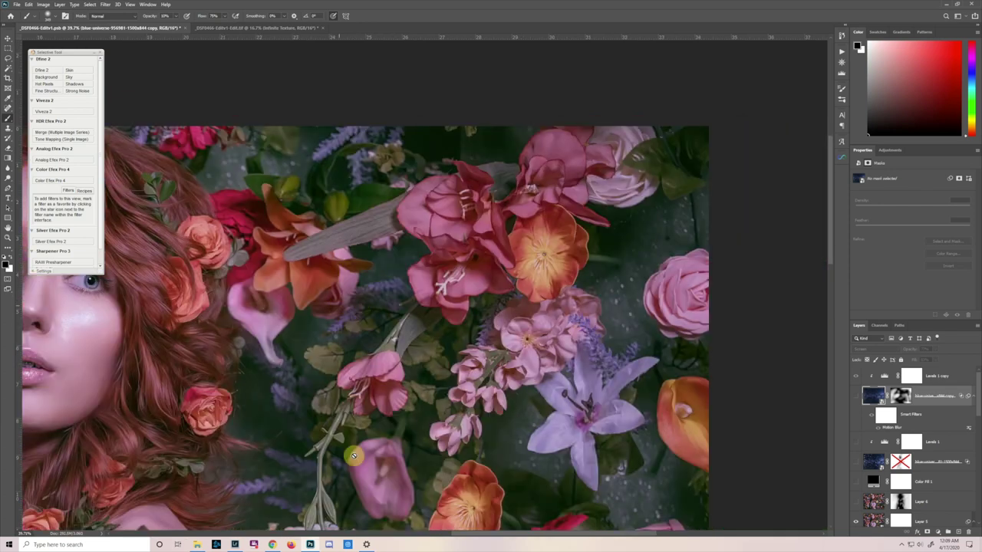
scroll(319, 285, "left", 3)
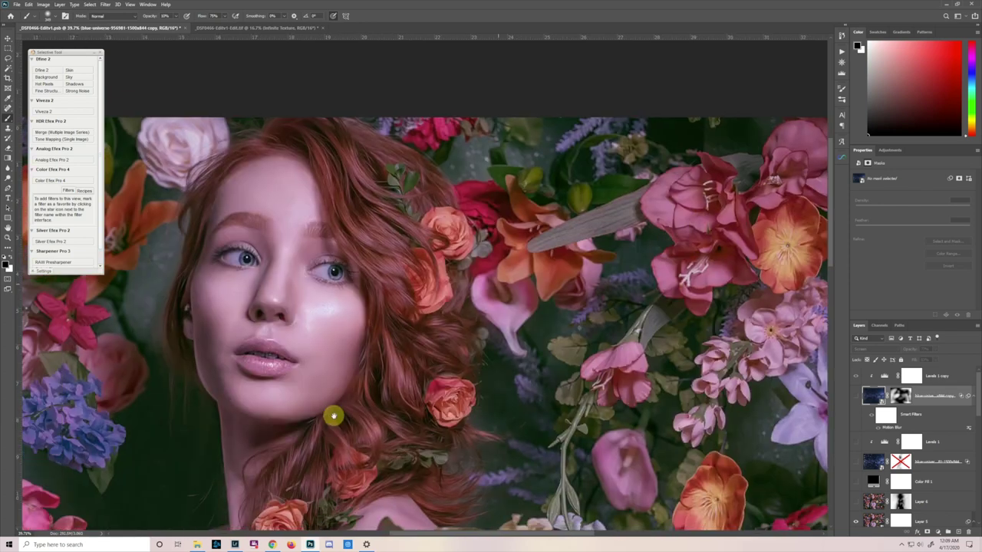
Fit the whole portrait in the window and show Layer 5's Smart Filters in the Layers panel.
scroll(414, 291, "down", 3)
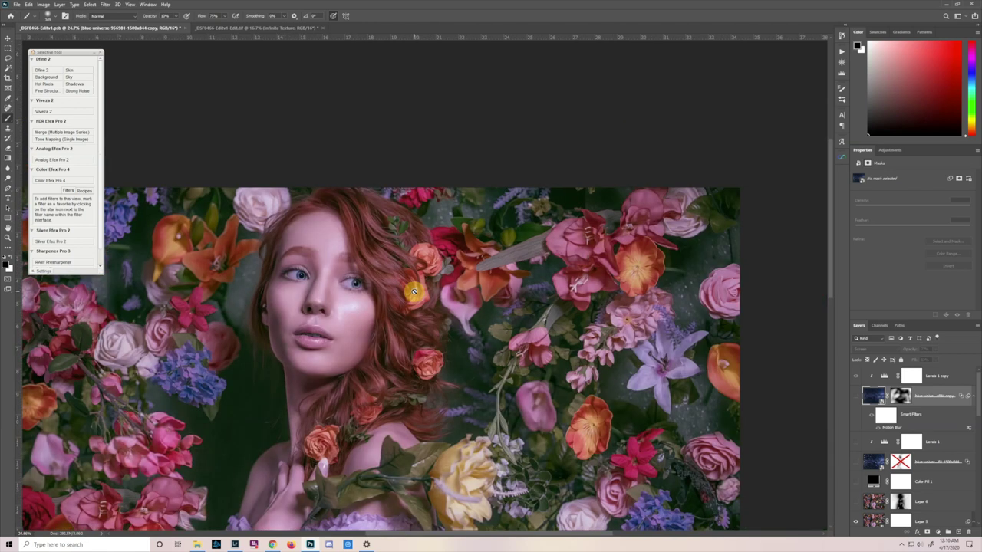
key("ctrl+0")
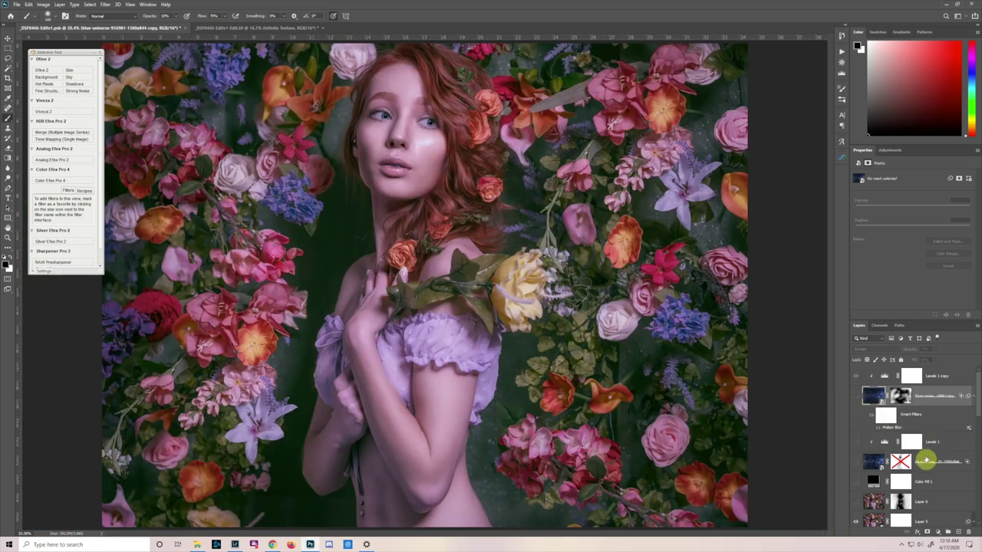
scroll(905, 460, "down", 2)
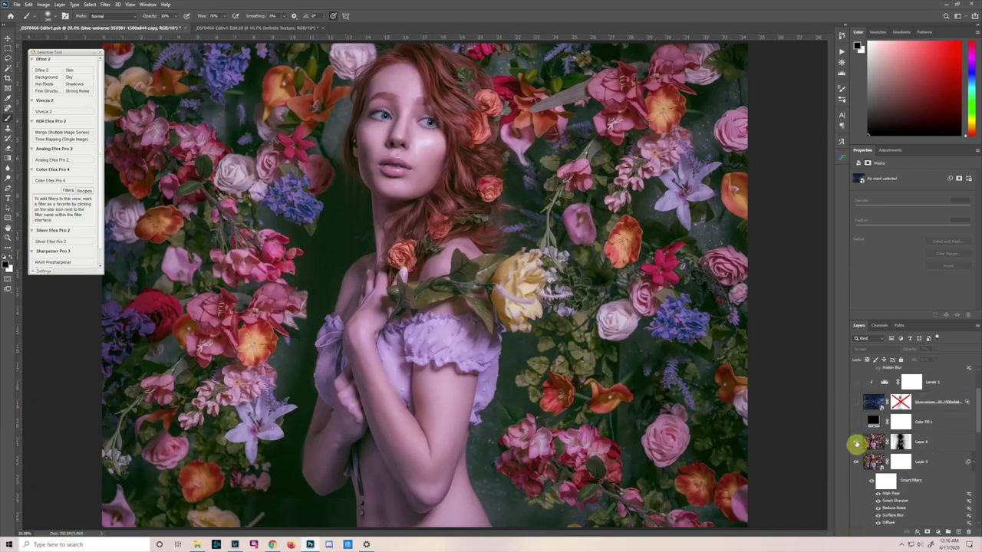
Select Layer 6 and zoom in on the flowers, checking Filter > Stylize without applying anything.
left_click(872, 443)
key("ctrl+plus")
key("ctrl+plus")
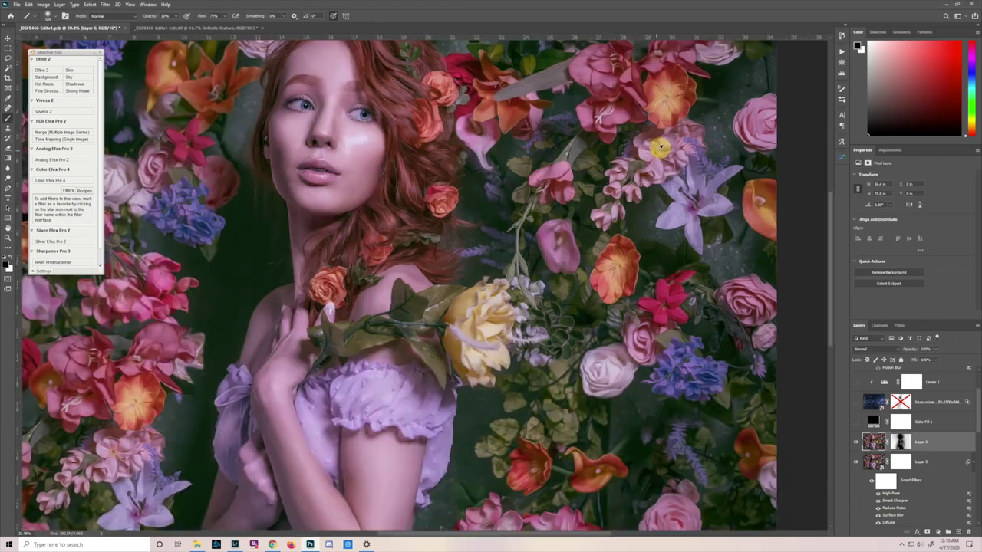
left_click(107, 4)
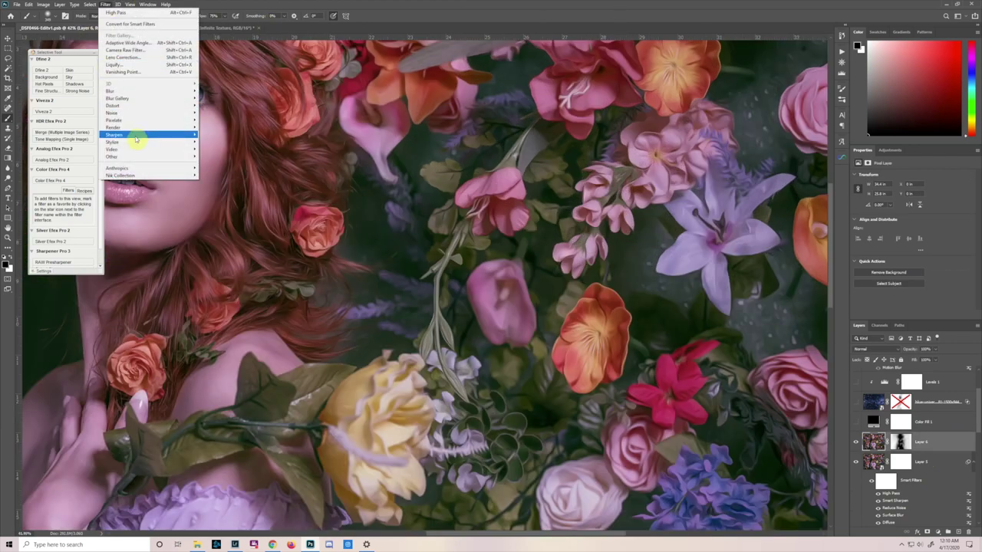
mouse_move(138, 142)
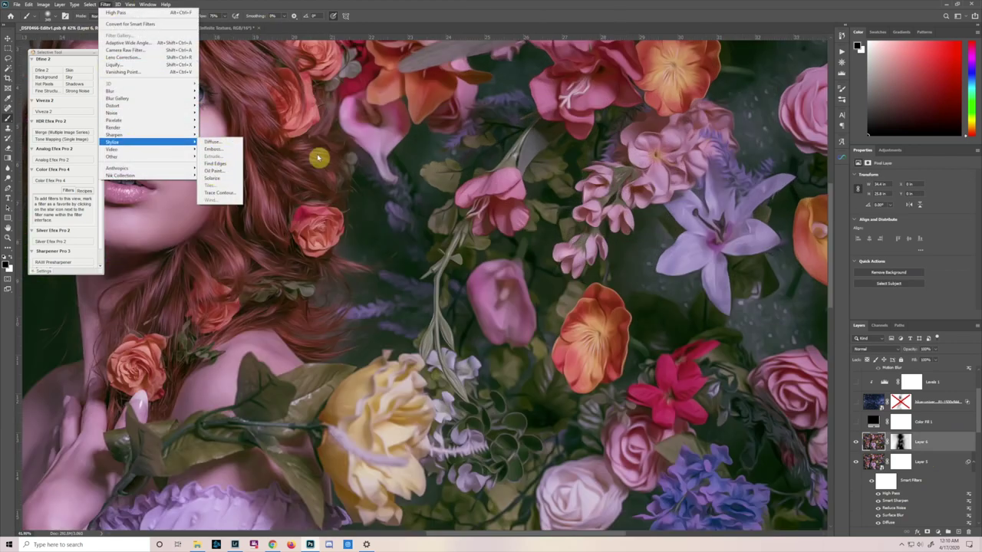
left_click(502, 18)
scroll(586, 219, "up", 1)
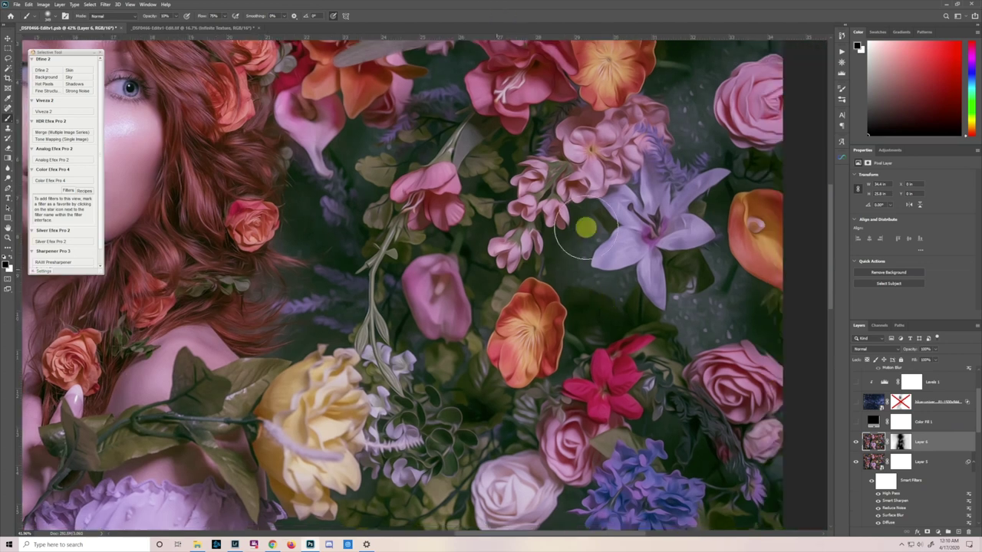
scroll(460, 238, "up", 1)
scroll(504, 394, "up", 1)
scroll(499, 242, "up", 1)
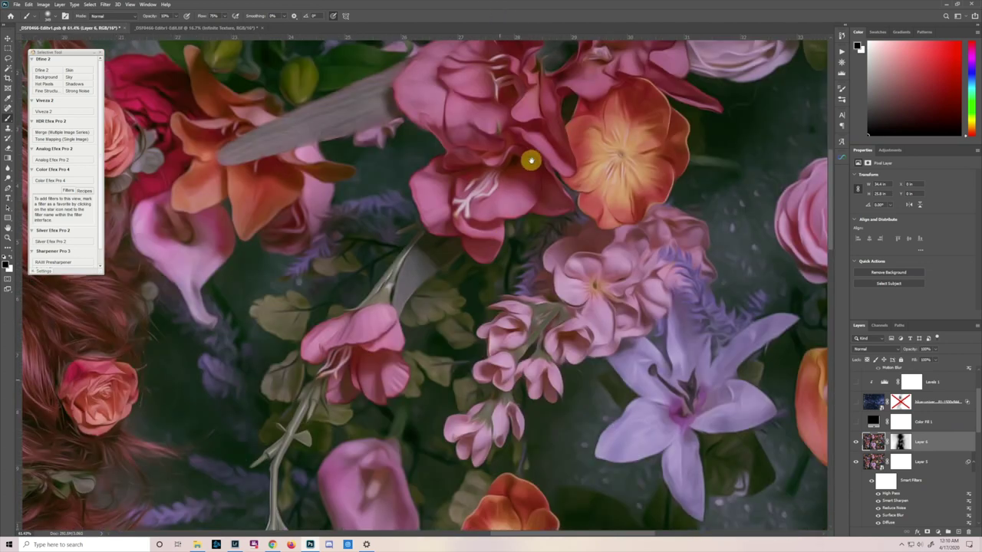
Pan to the top-right flowers and gray streak, then view Layer 6's mask alone in grayscale.
left_click_drag(499, 219, 464, 301)
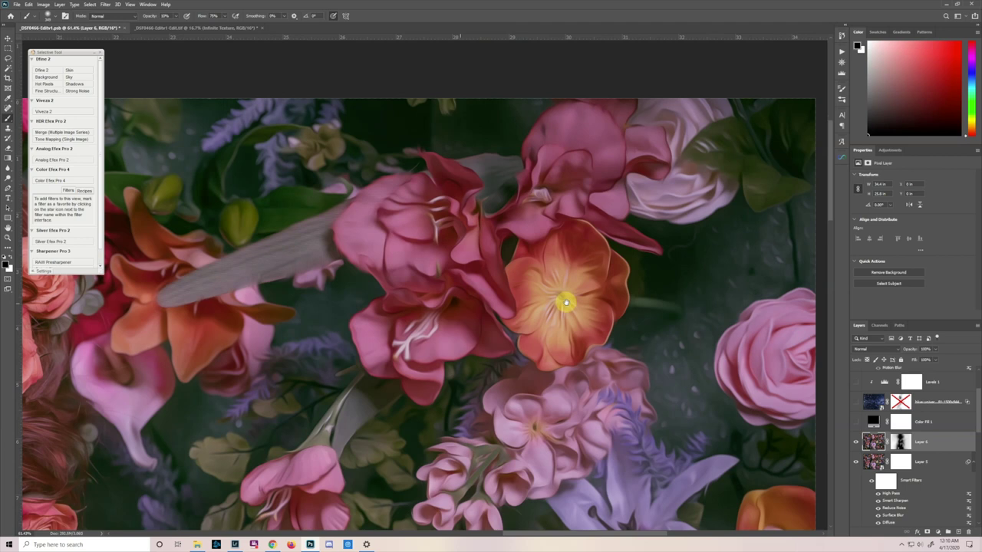
scroll(377, 289, "up", 1)
scroll(299, 268, "up", 1)
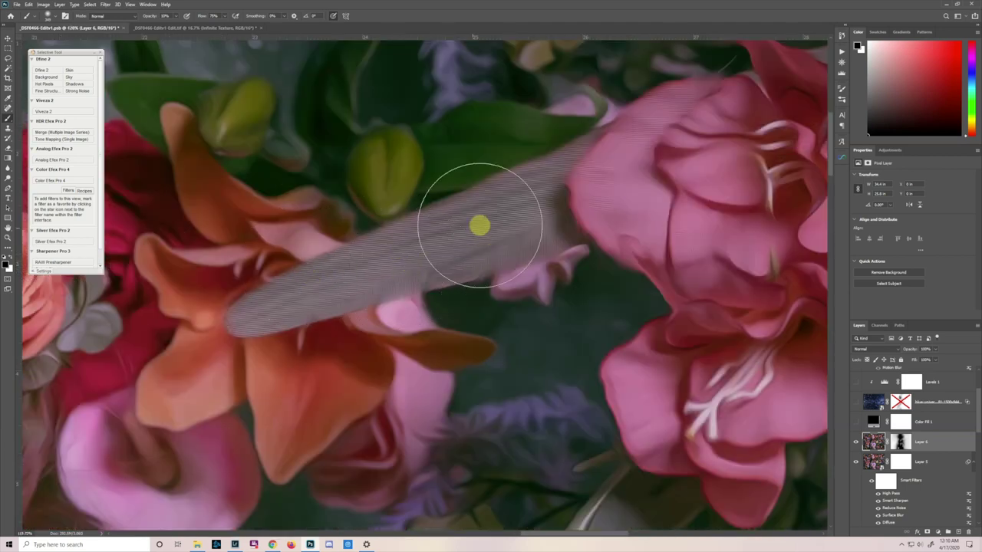
scroll(230, 246, "down", 2)
scroll(264, 247, "down", 1)
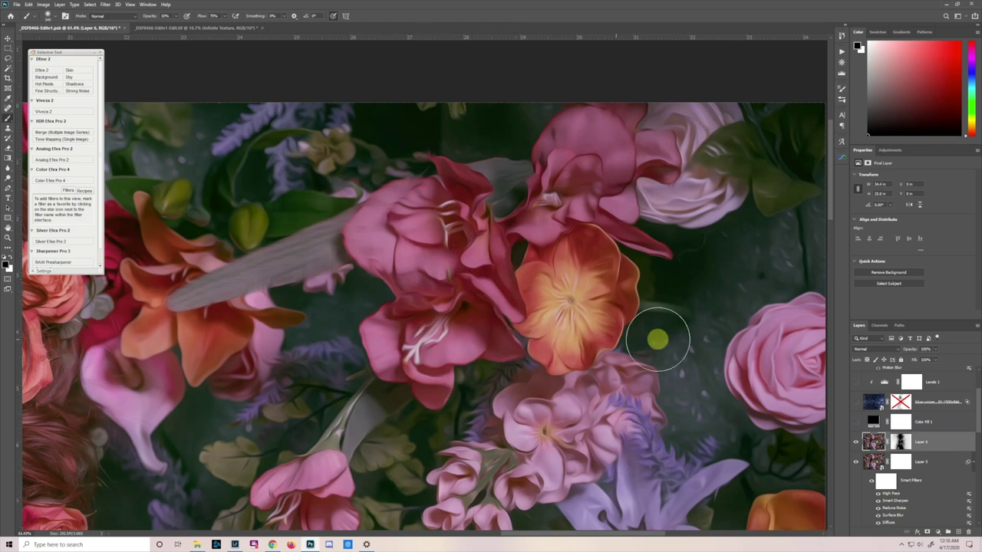
scroll(500, 247, "down", 3)
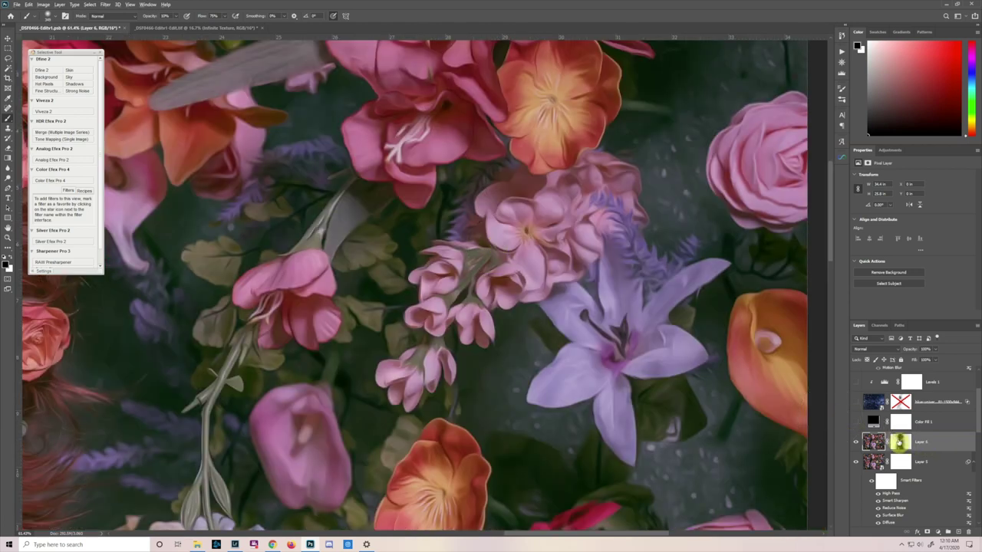
left_click(901, 443, "alt")
scroll(437, 223, "down", 4)
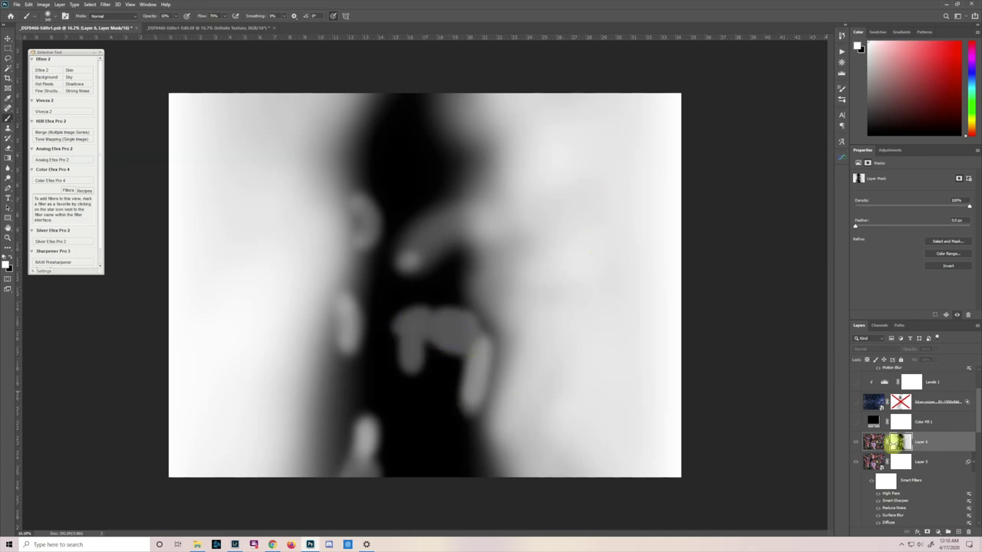
Leave the mask view to see the full-colour portrait again.
left_click(904, 442, "alt")
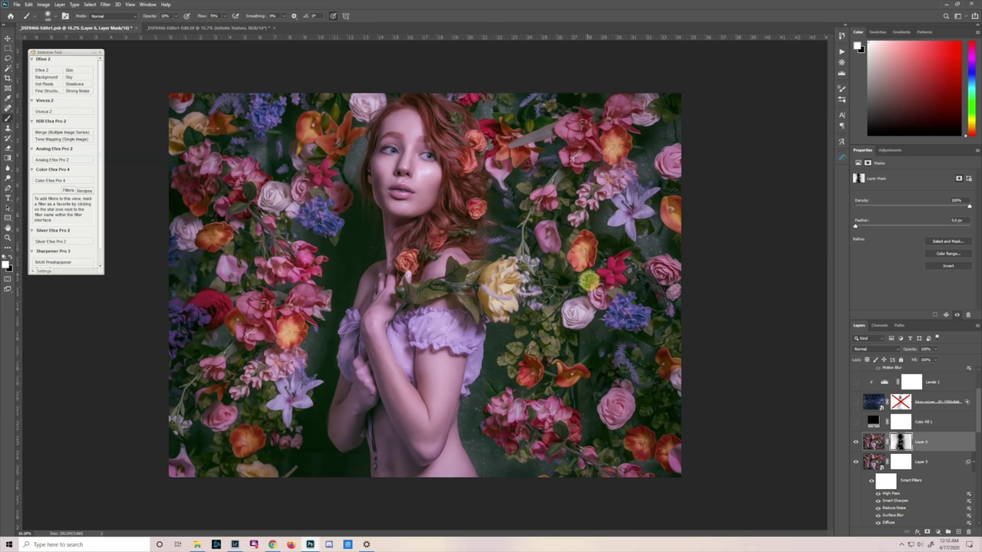
scroll(216, 230, "up", 4)
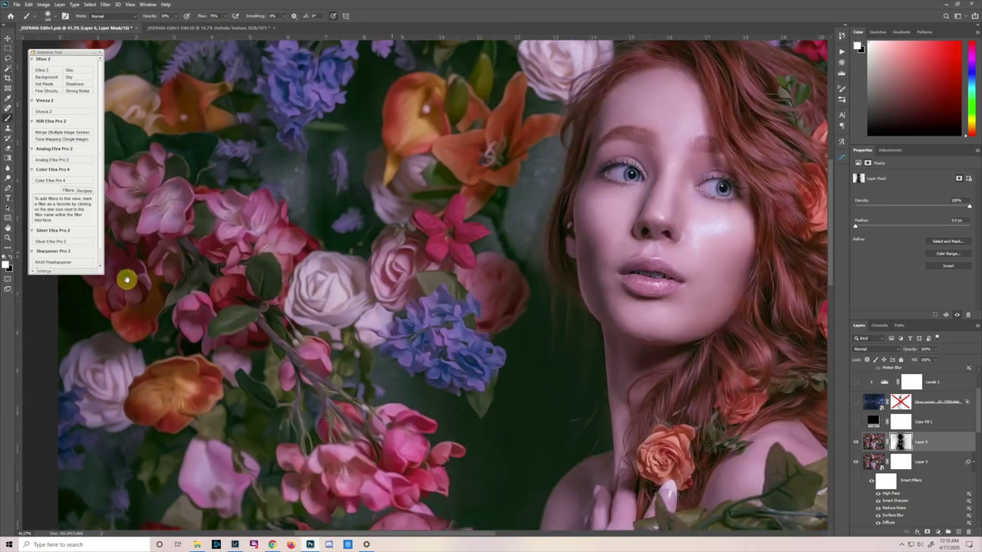
scroll(391, 253, "down", 2)
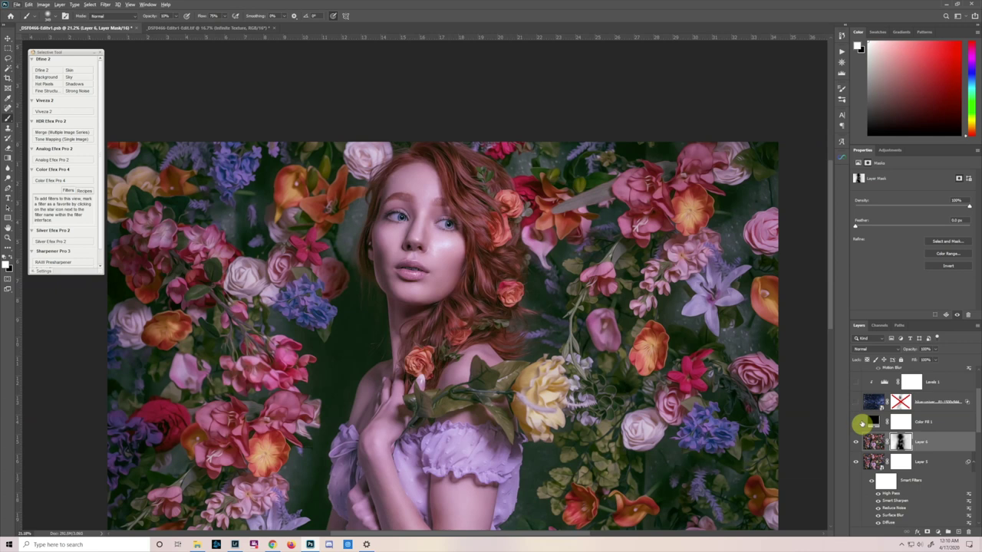
Turn on the blue-universe star texture and preview it alone against the black fill.
left_click(856, 404)
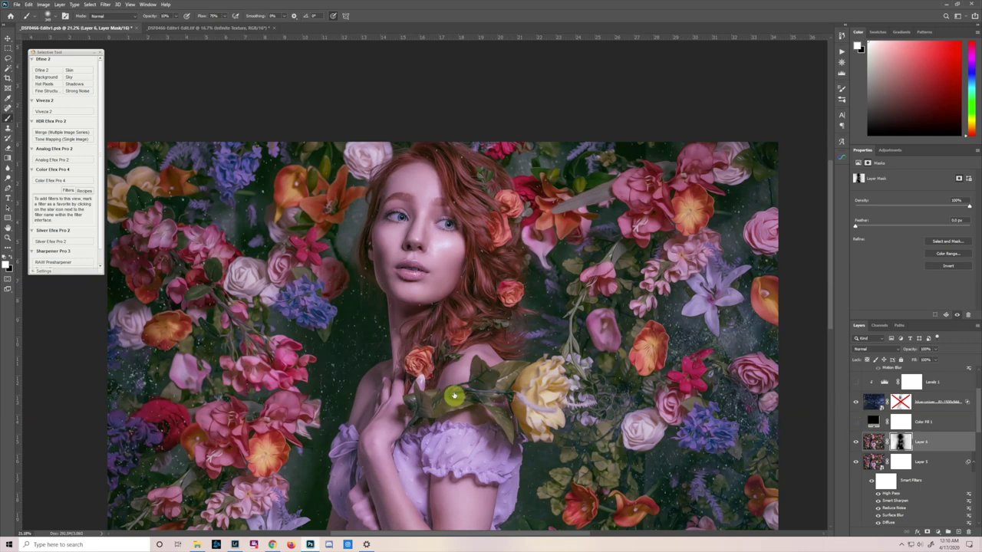
scroll(459, 267, "down", 1)
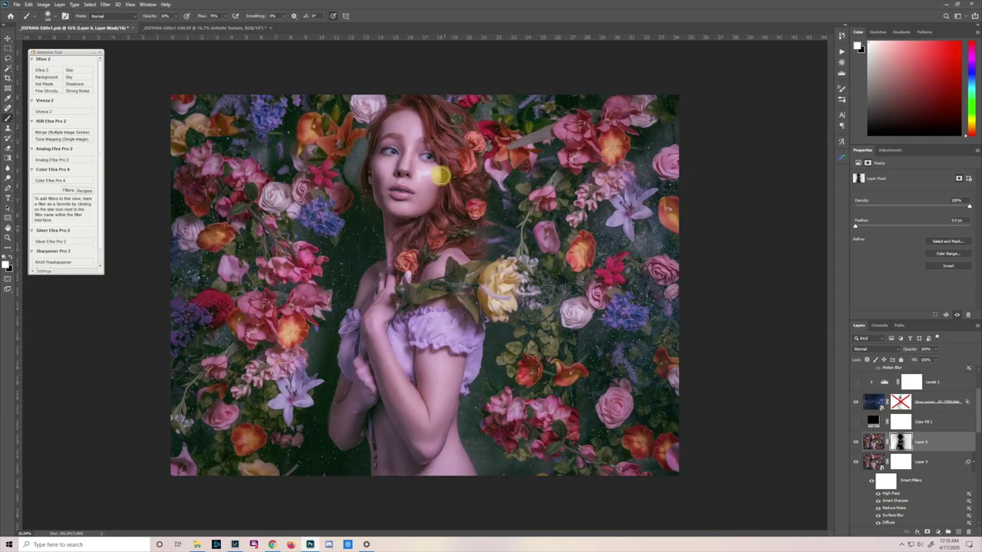
scroll(416, 181, "up", 1)
scroll(475, 242, "down", 1)
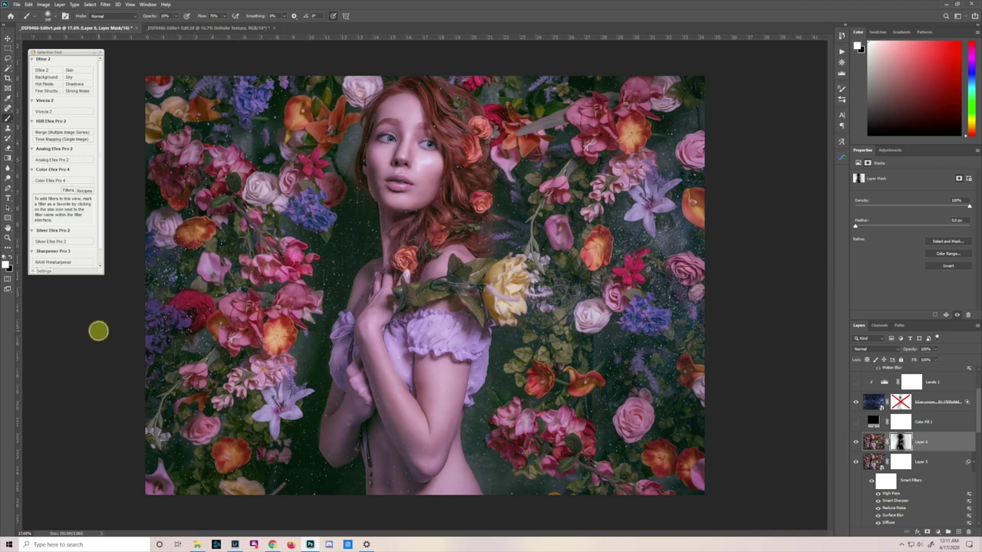
left_click(855, 420)
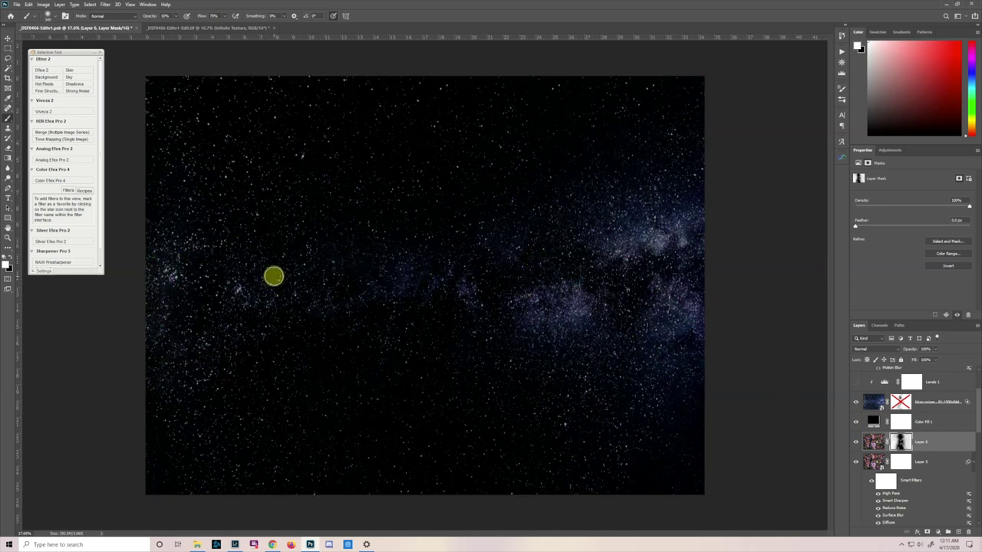
Enable Levels 1 to brighten the stars, select the blue-universe layer, and hide the black fill.
scroll(882, 432, "up", 3)
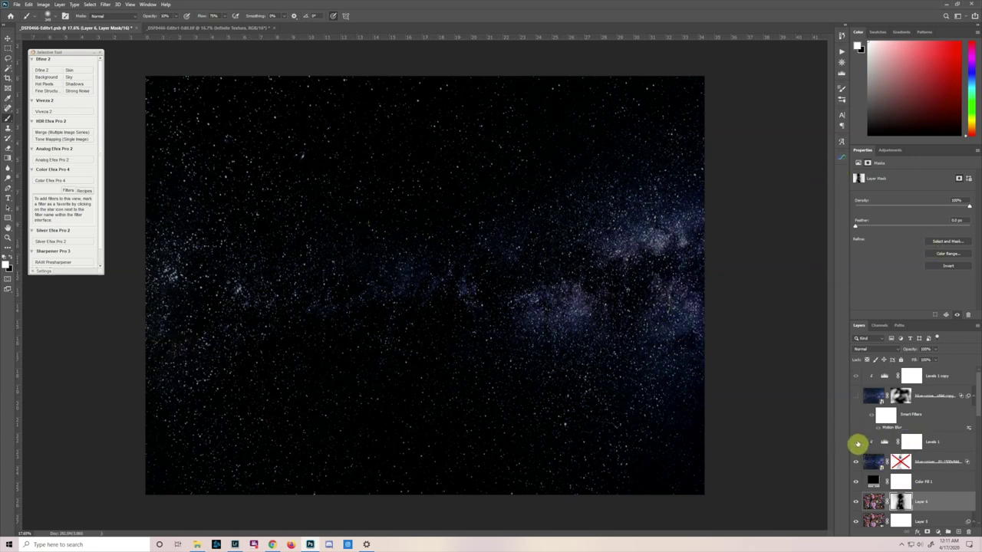
left_click(856, 442)
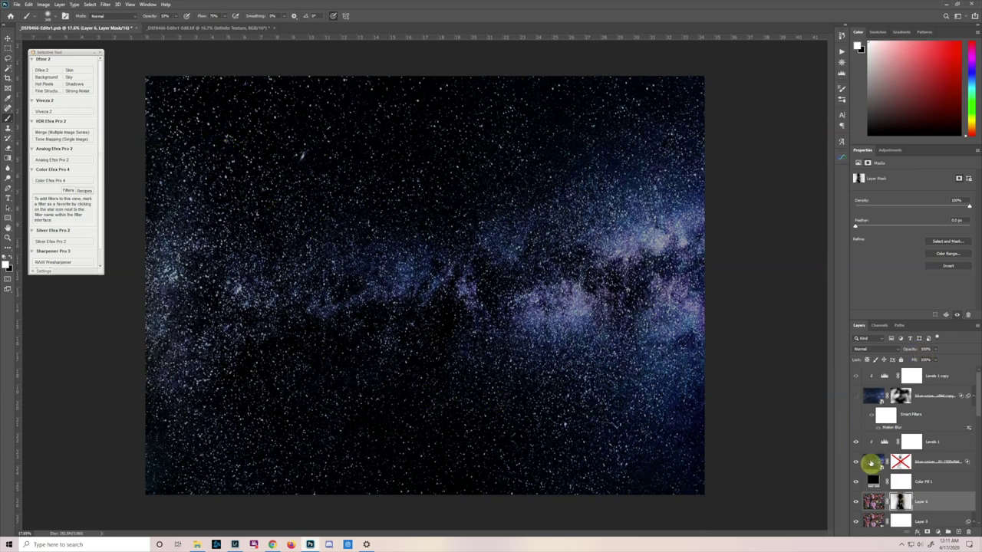
left_click(870, 462)
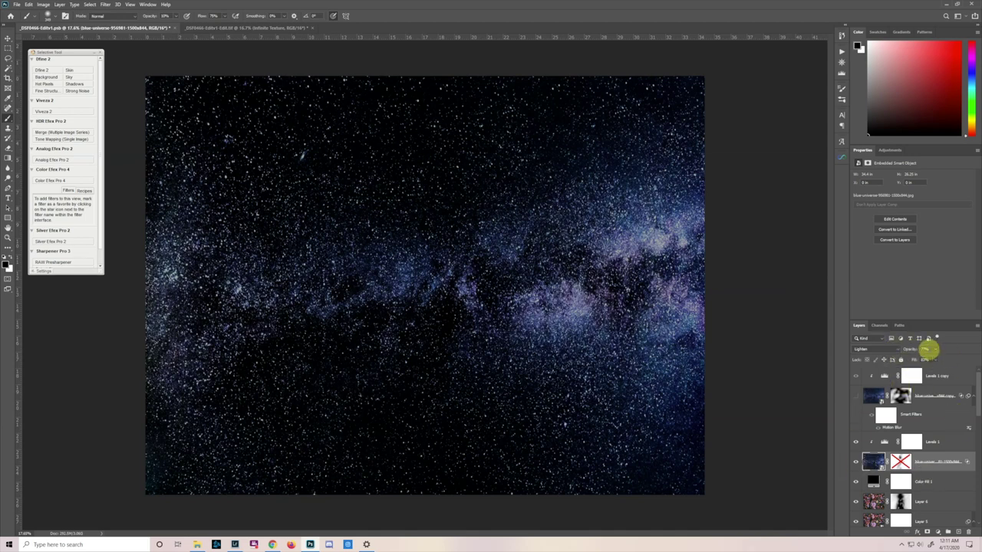
left_click(855, 483)
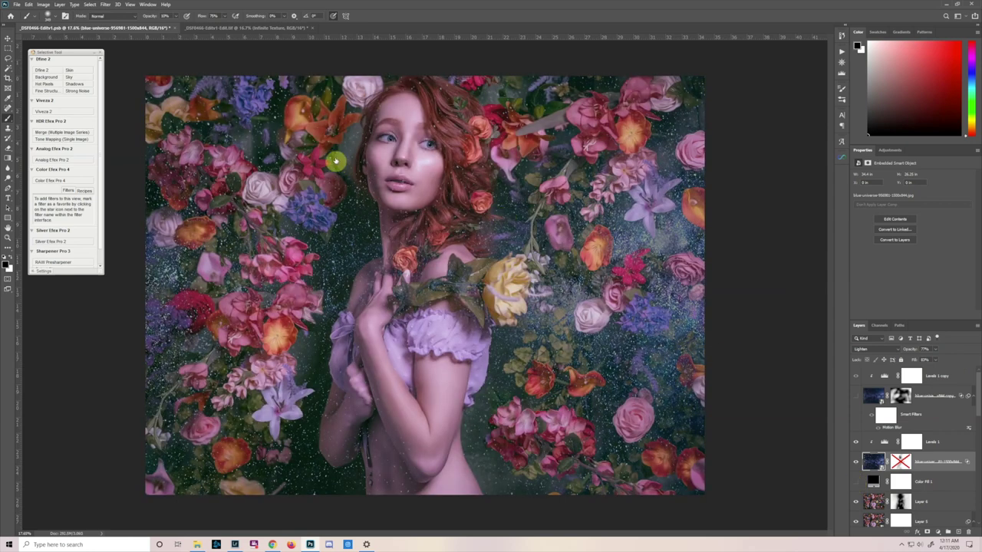
Set the star layer's Blend If underlying-layer range so speckles favour darker areas, then confirm.
double_click(960, 459)
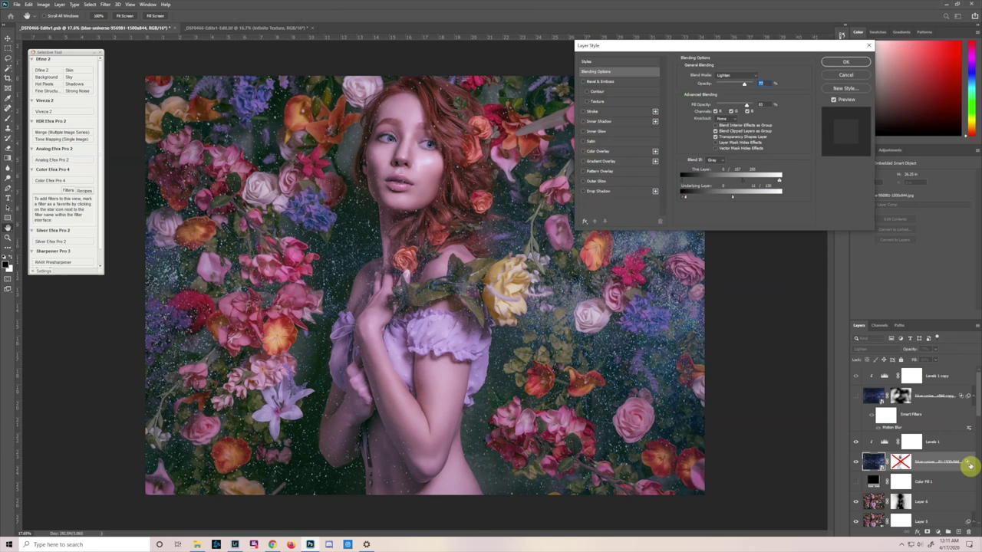
left_click_drag(739, 58, 296, 198)
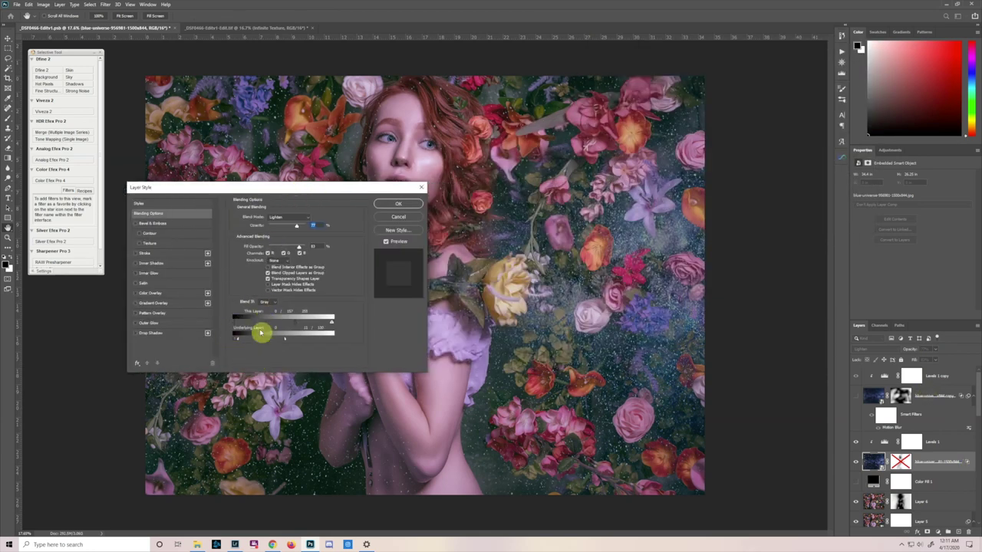
left_click_drag(303, 188, 193, 226)
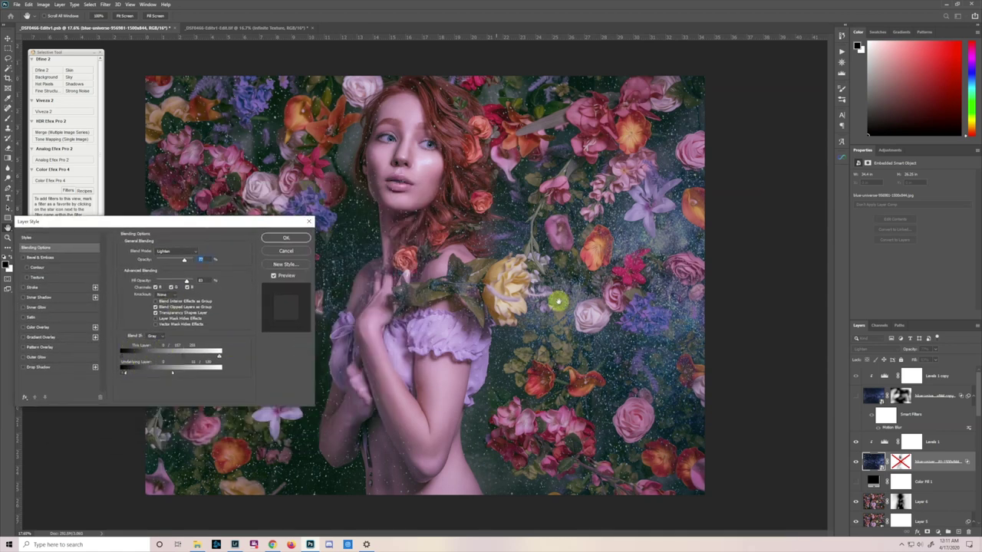
left_click(870, 463)
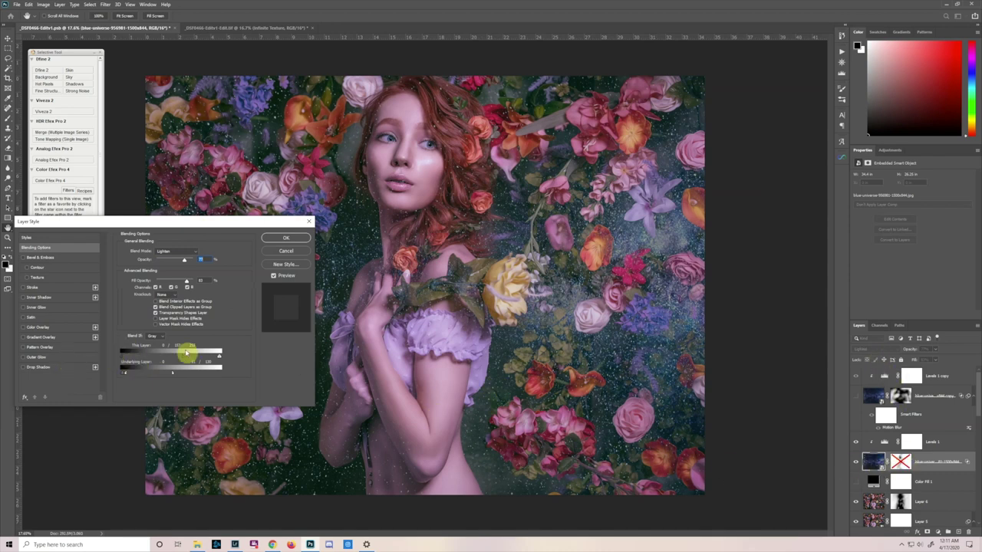
left_click(114, 365)
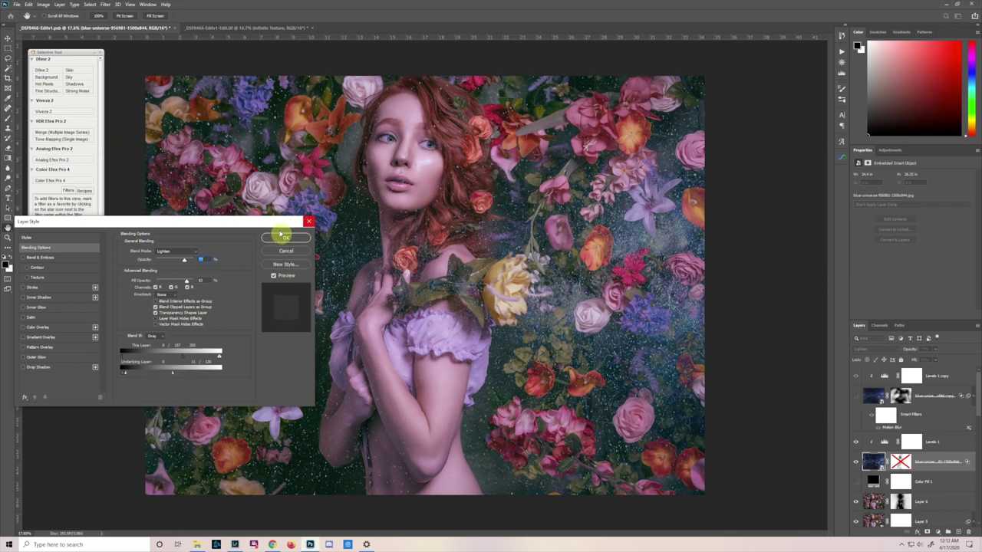
left_click(311, 223)
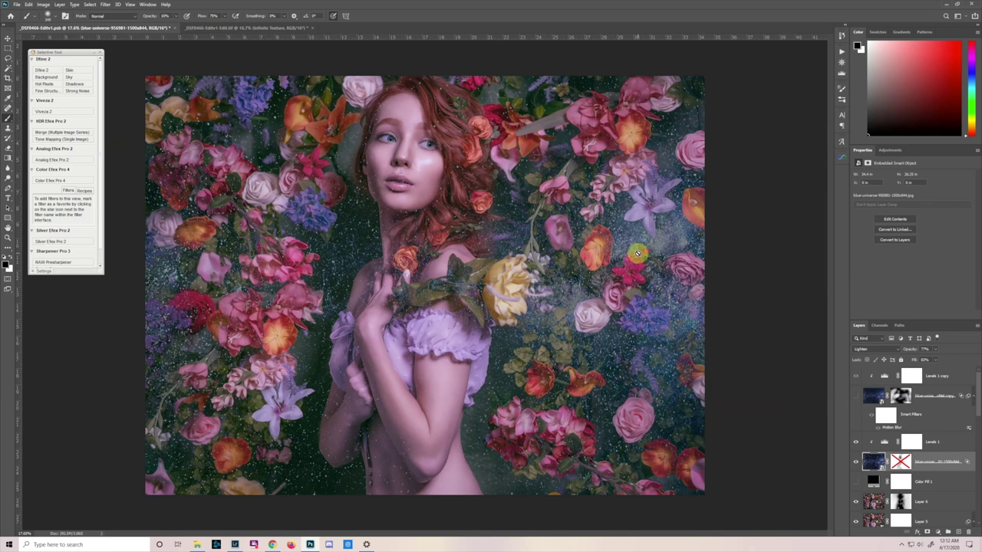
Re-enable the starry layer's disabled layer mask.
scroll(687, 264, "up", 3)
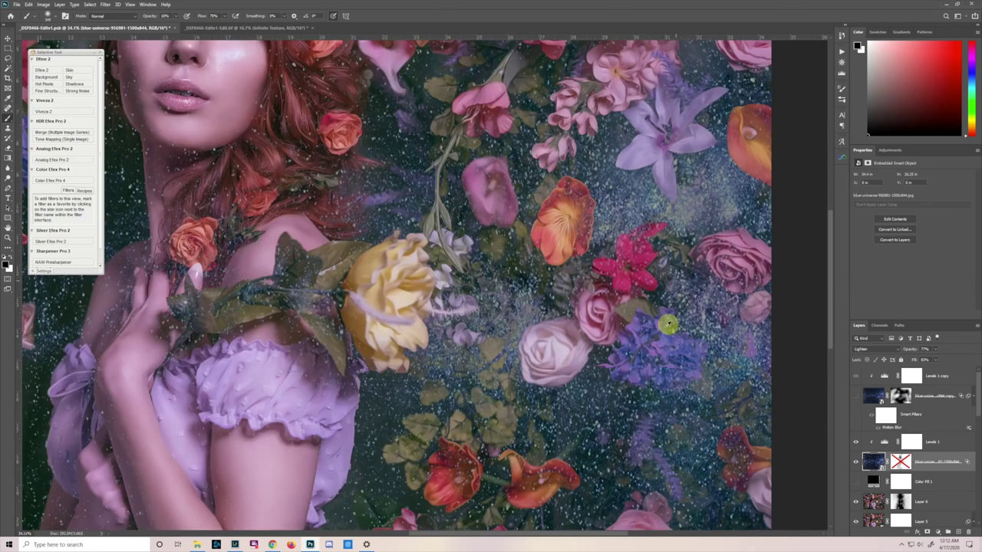
scroll(618, 283, "down", 1)
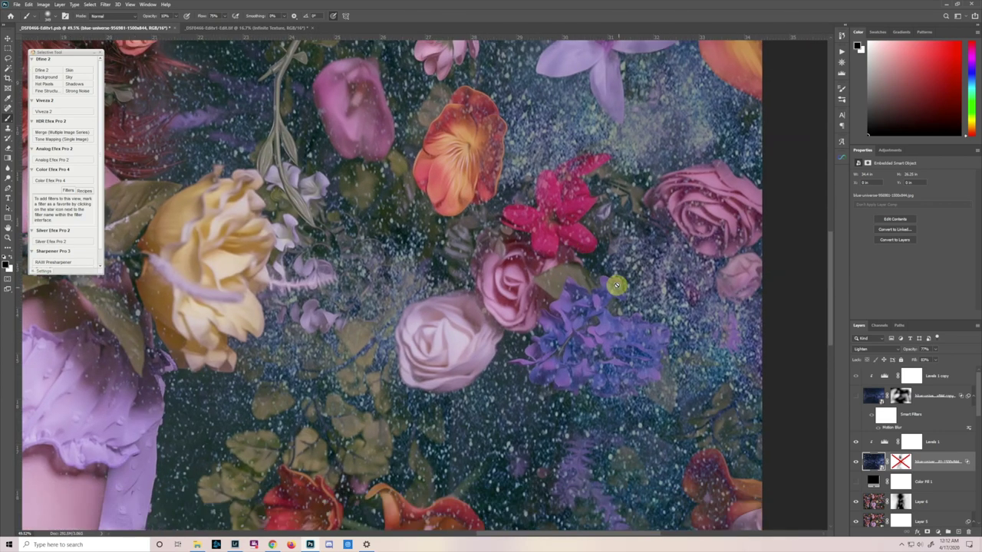
scroll(437, 368, "down", 1)
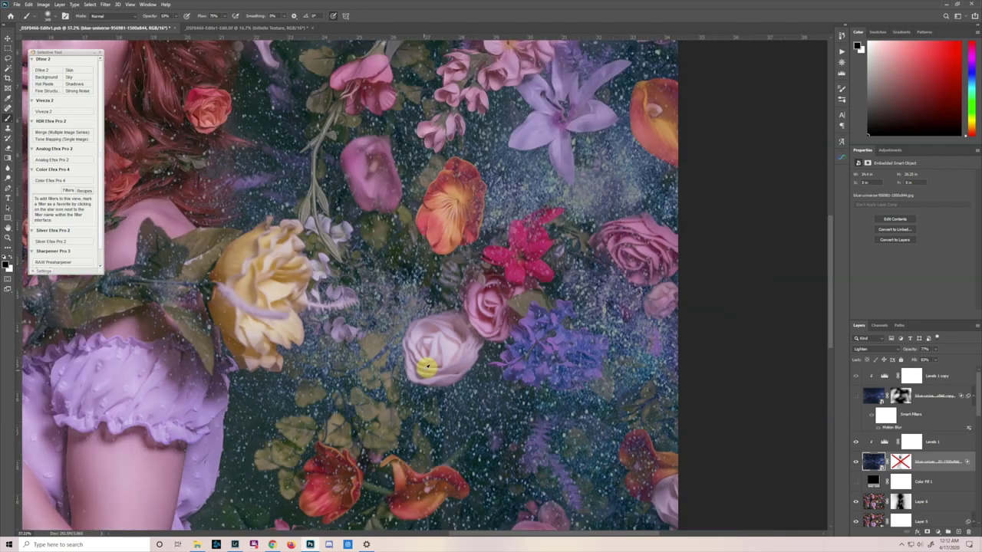
scroll(452, 359, "down", 1)
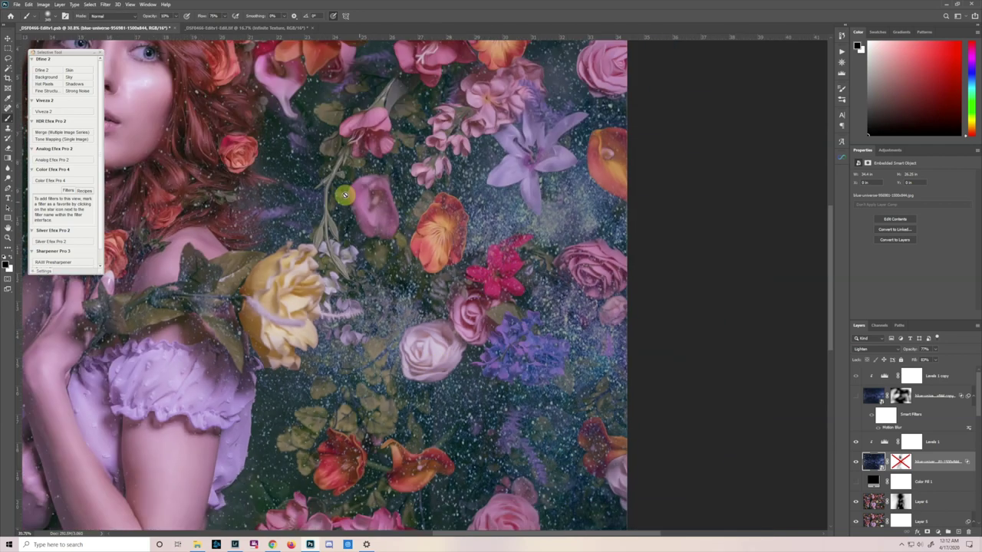
scroll(571, 228, "down", 2)
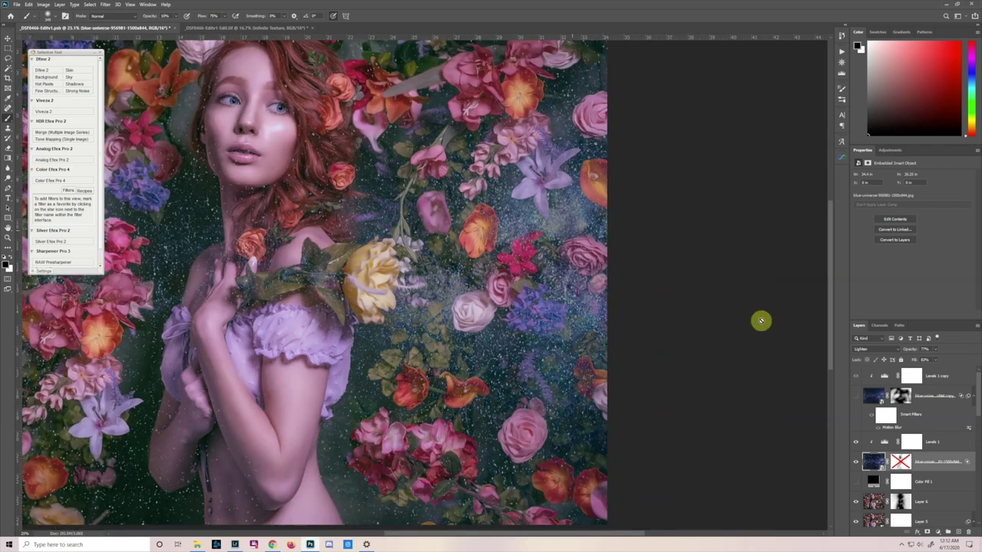
scroll(767, 298, "down", 1)
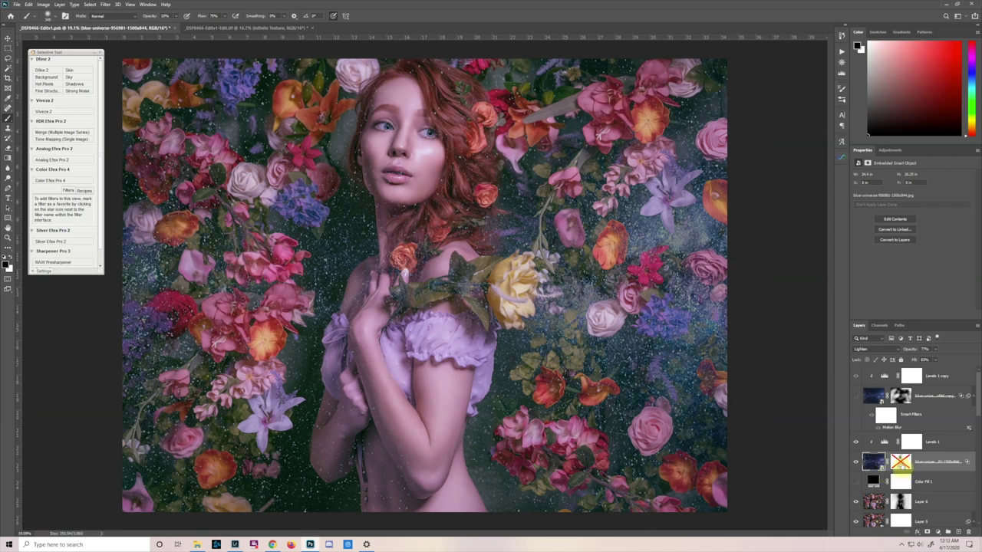
right_click(902, 462)
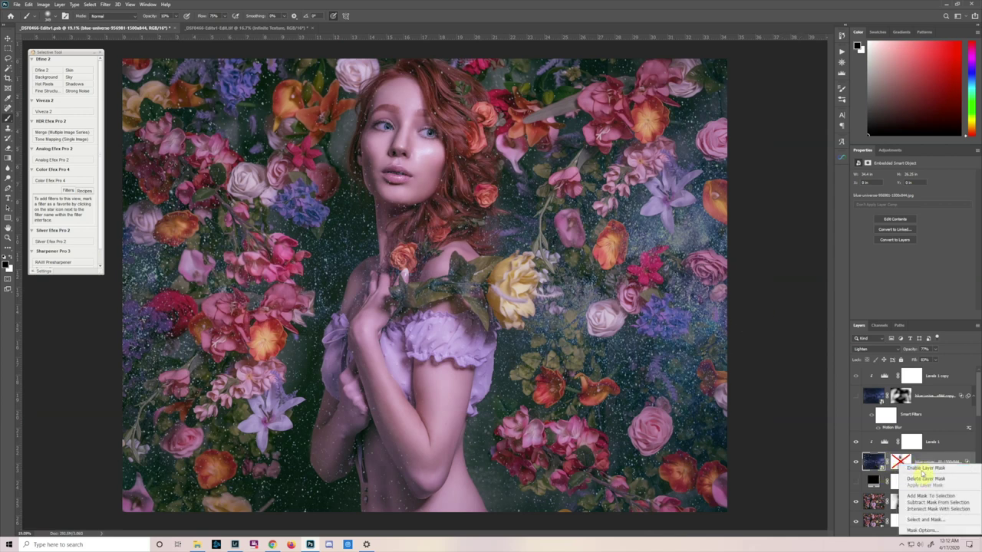
left_click(923, 469)
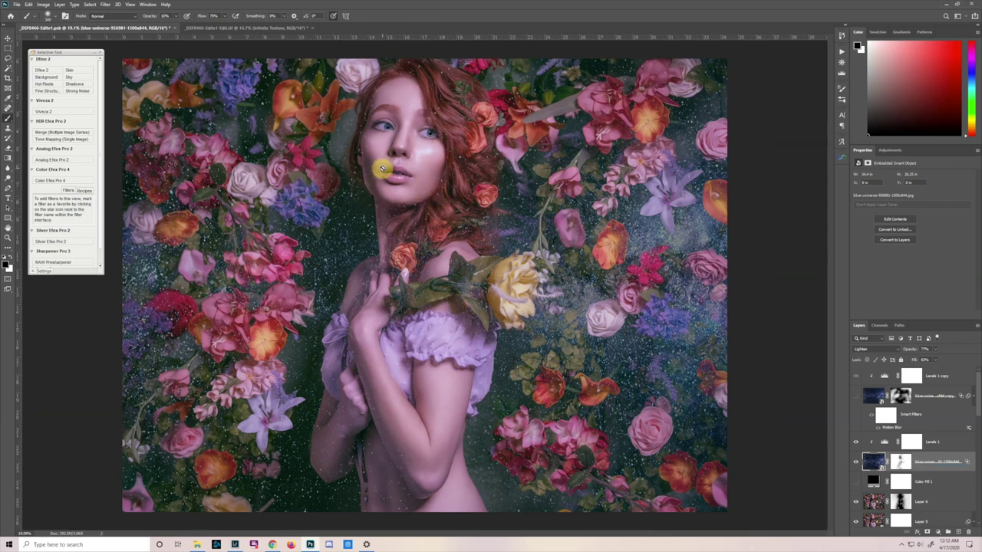
Show the motion-blurred texture layer and move a visible Color Fill 1 above Levels 1.
scroll(384, 100, "up", 2)
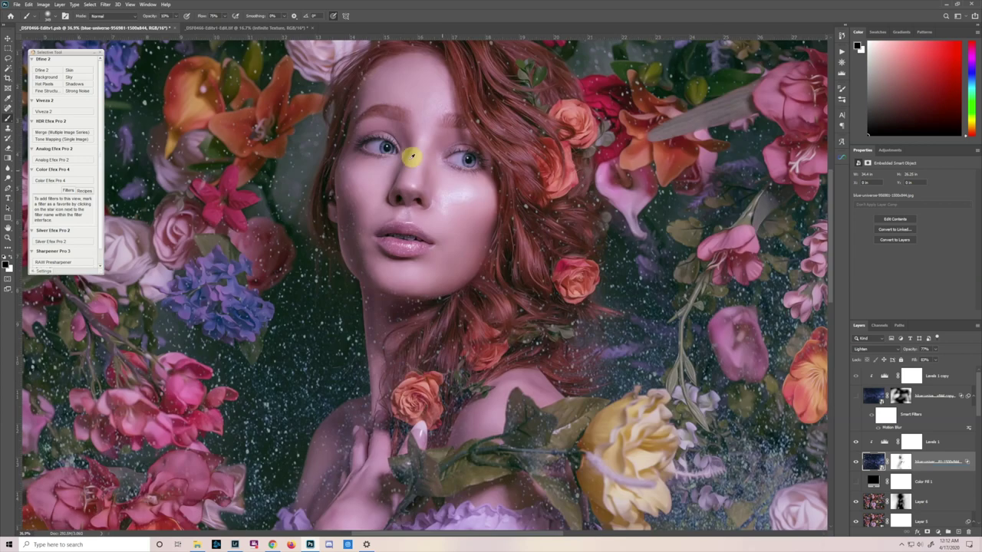
scroll(427, 230, "down", 1)
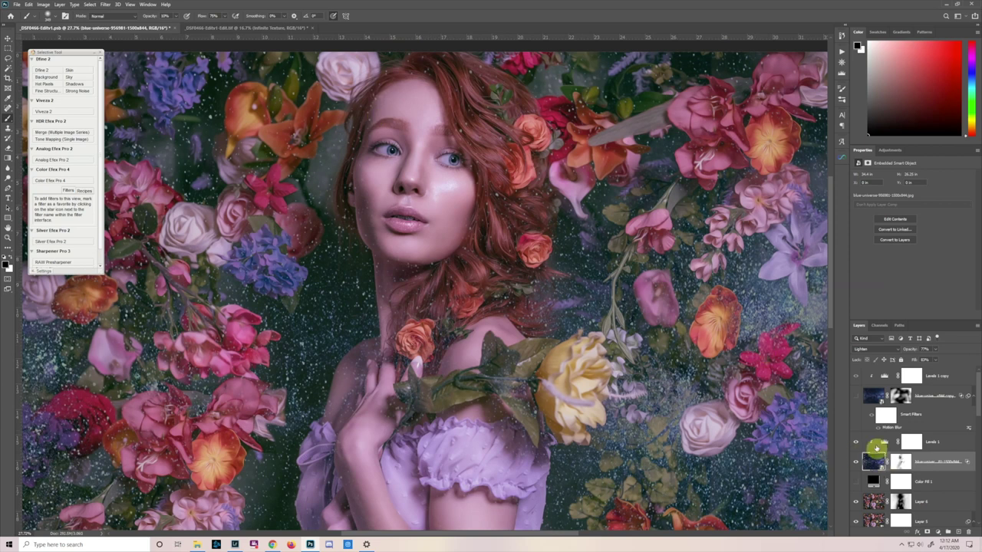
left_click(855, 396)
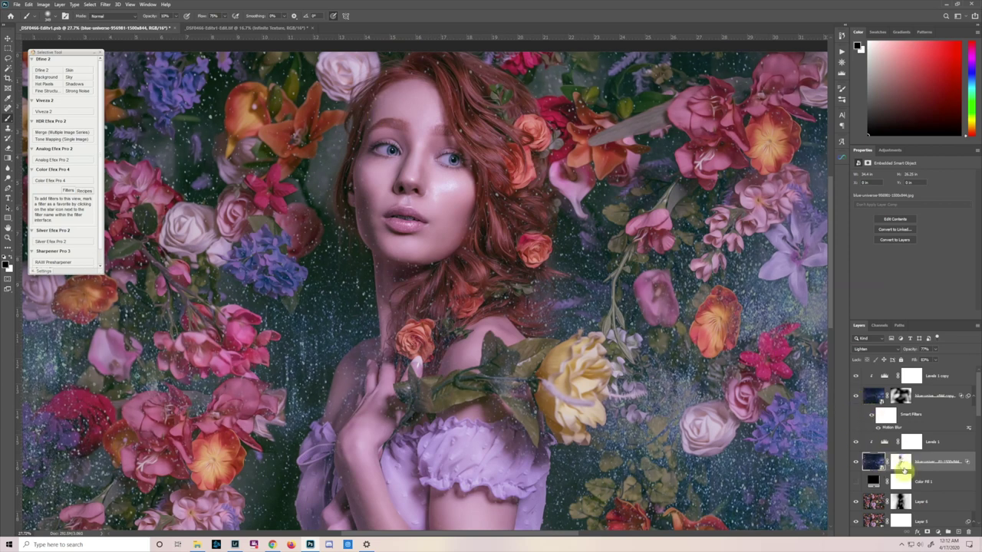
left_click_drag(900, 481, 862, 443)
left_click(857, 443)
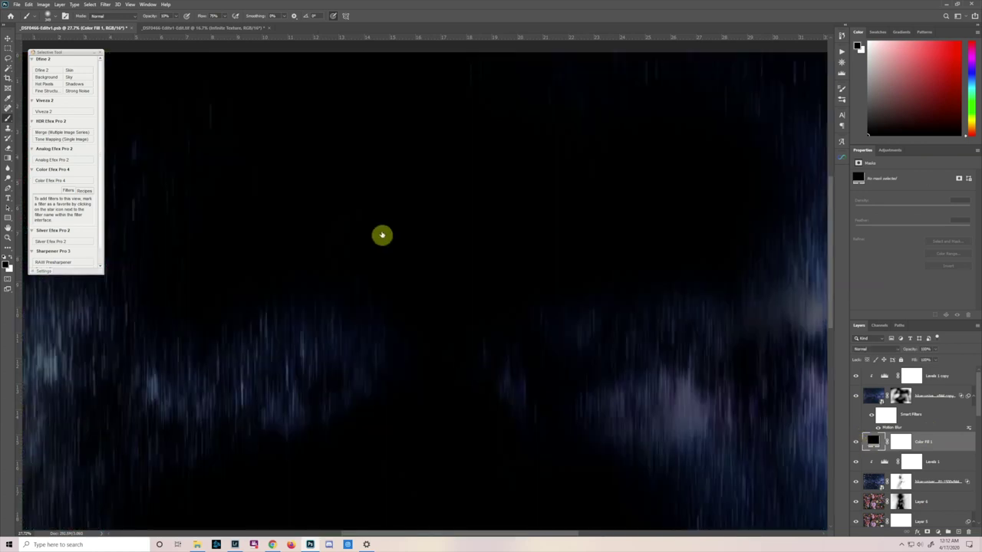
Set the motion-blurred texture copy to Screen blending and hide the black Color Fill 1.
scroll(381, 235, "down", 2)
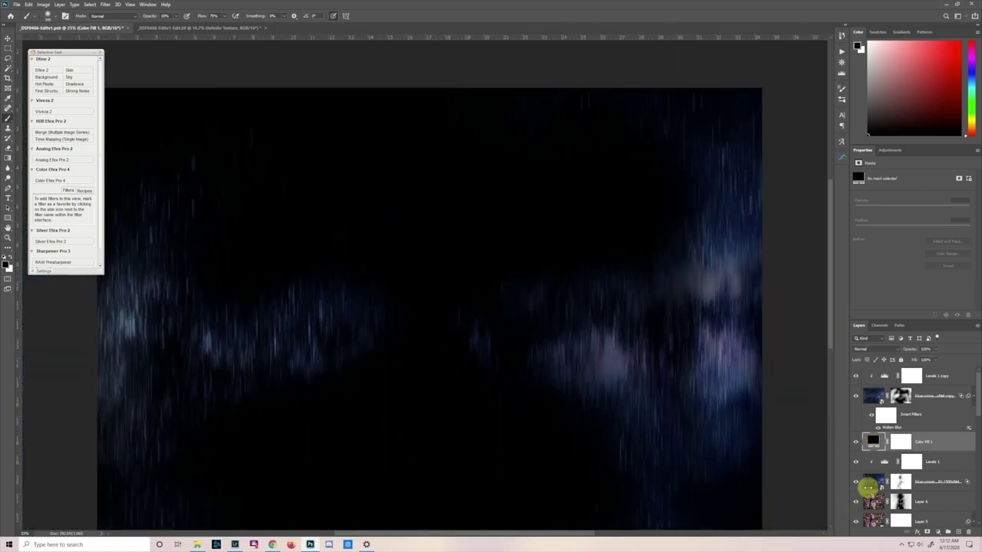
left_click(872, 481)
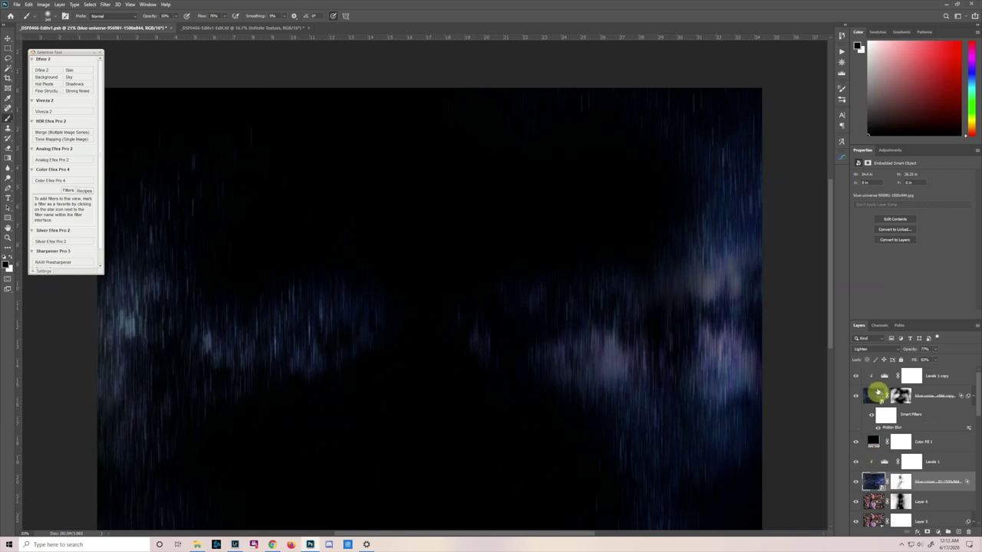
left_click(891, 428)
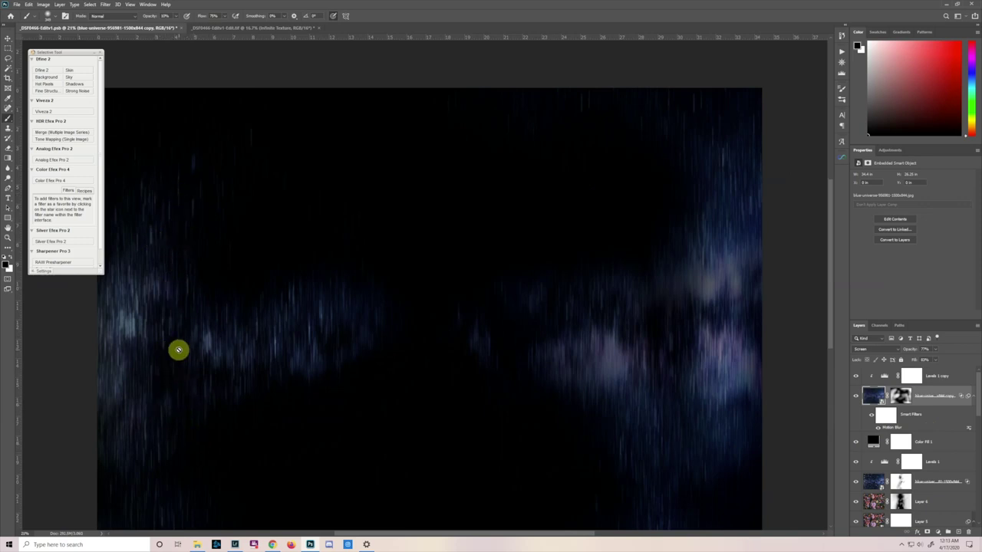
left_click(856, 443)
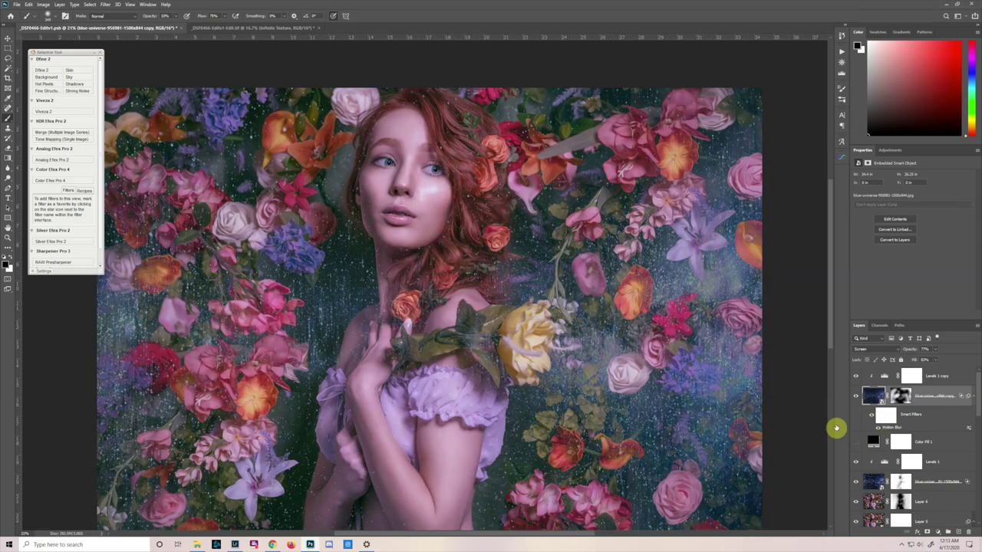
scroll(321, 316, "up", 2)
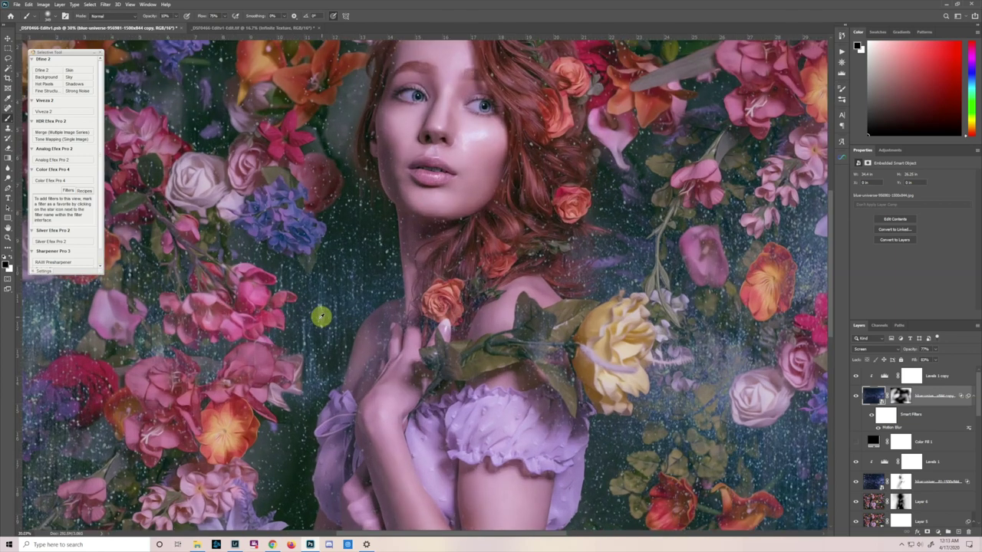
scroll(286, 340, "up", 1)
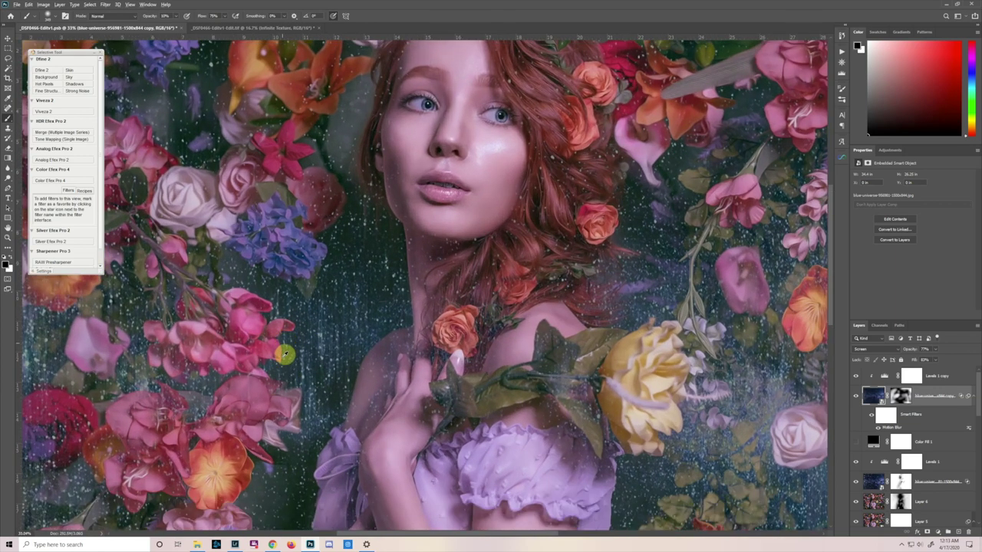
scroll(286, 350, "up", 1)
scroll(438, 317, "left", 1)
scroll(513, 311, "left", 5)
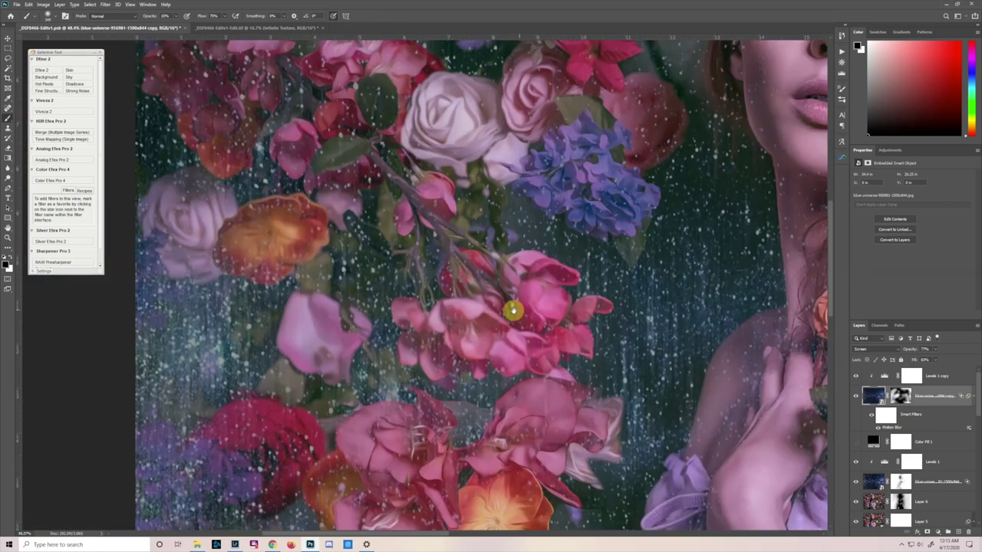
scroll(292, 368, "up", 2)
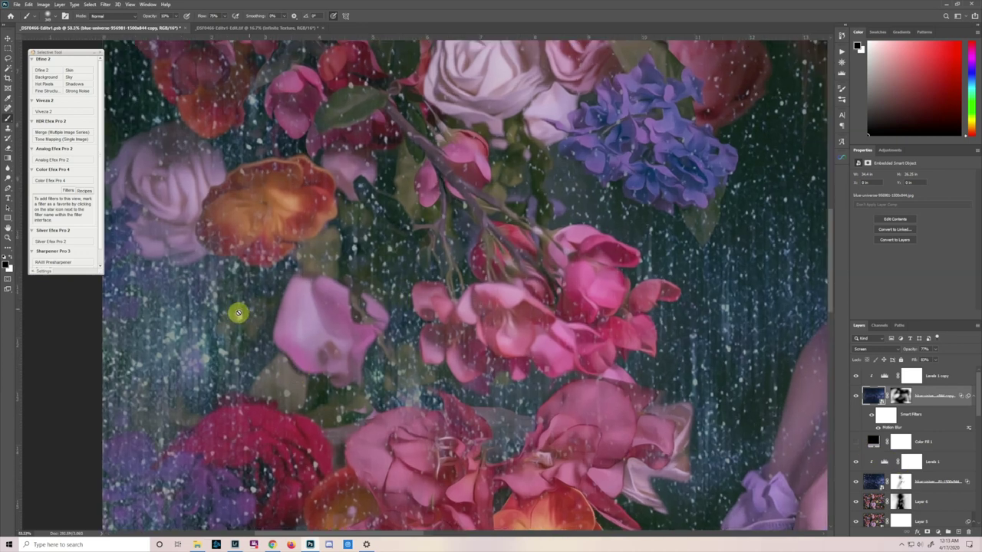
scroll(429, 195, "right", 1)
scroll(292, 232, "right", 5)
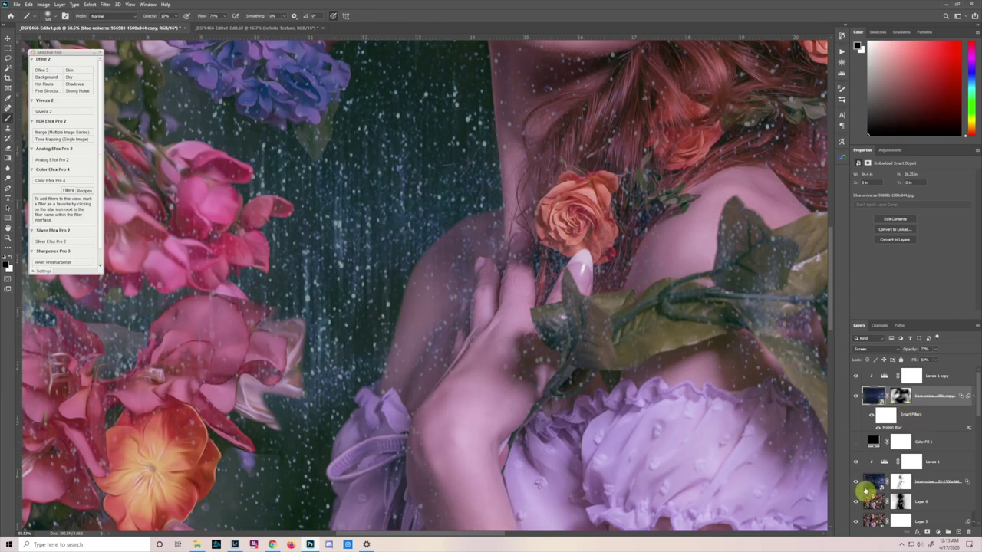
scroll(378, 287, "down", 5)
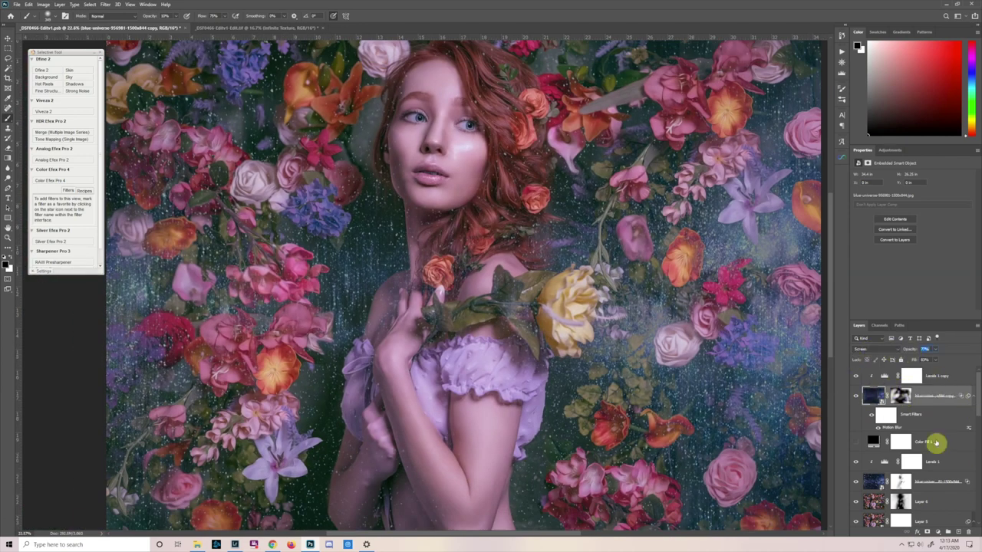
left_click(857, 396)
left_click(856, 395)
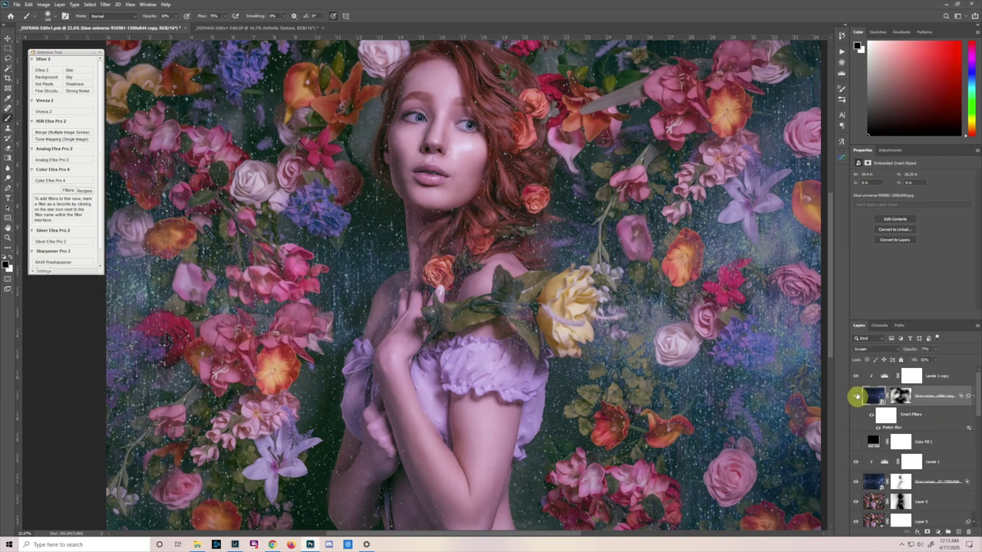
left_click(856, 481)
left_click(856, 481)
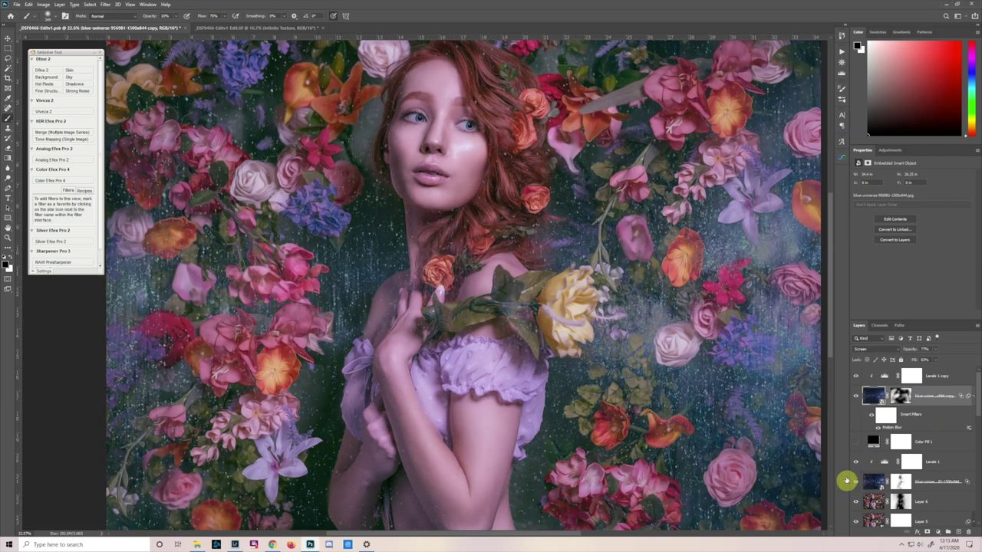
scroll(332, 263, "down", 1)
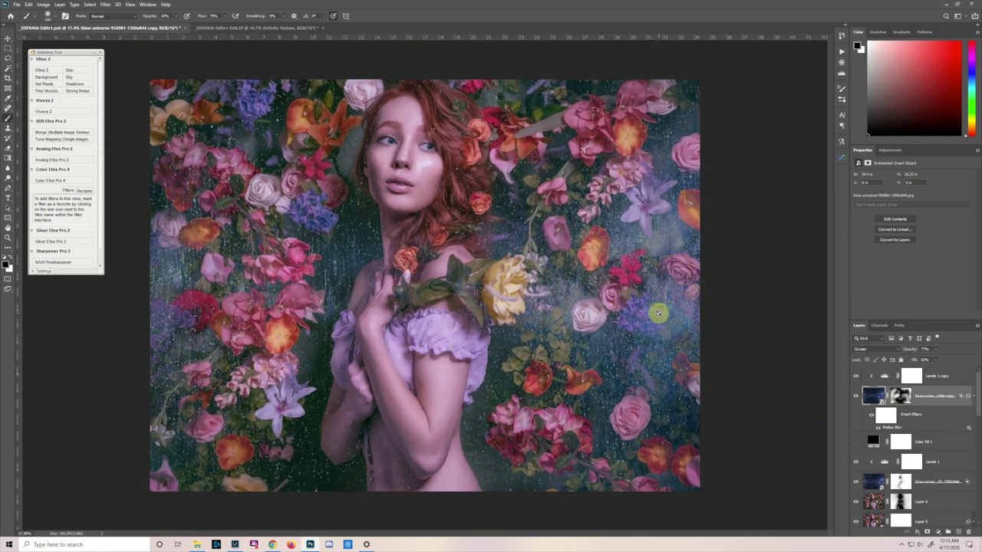
left_click(901, 396, "alt")
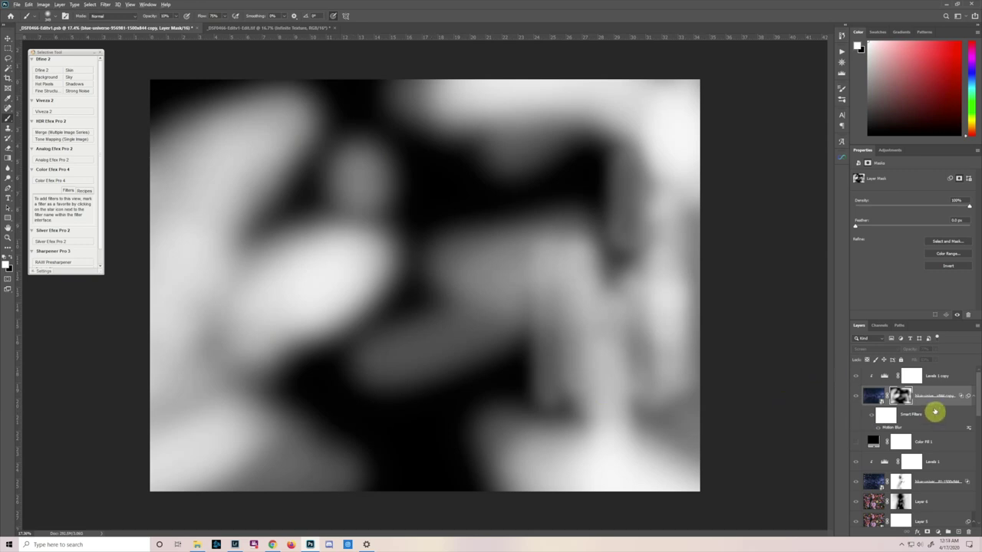
left_click(899, 396, "alt")
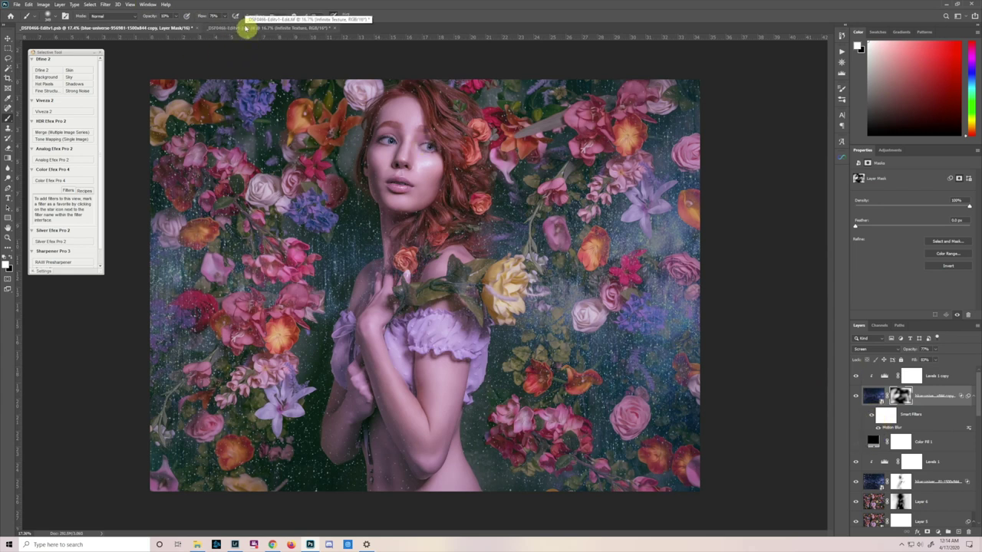
Switch between document tabs, ending on _DSF0466-Edit-1-Edit.tif with the Infinite Texture layers.
left_click(247, 28)
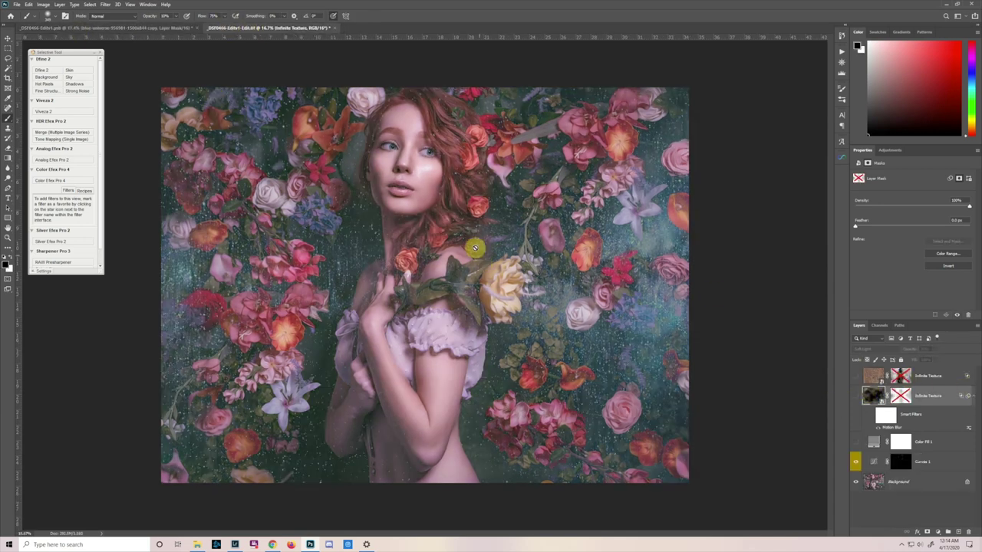
left_click(188, 28)
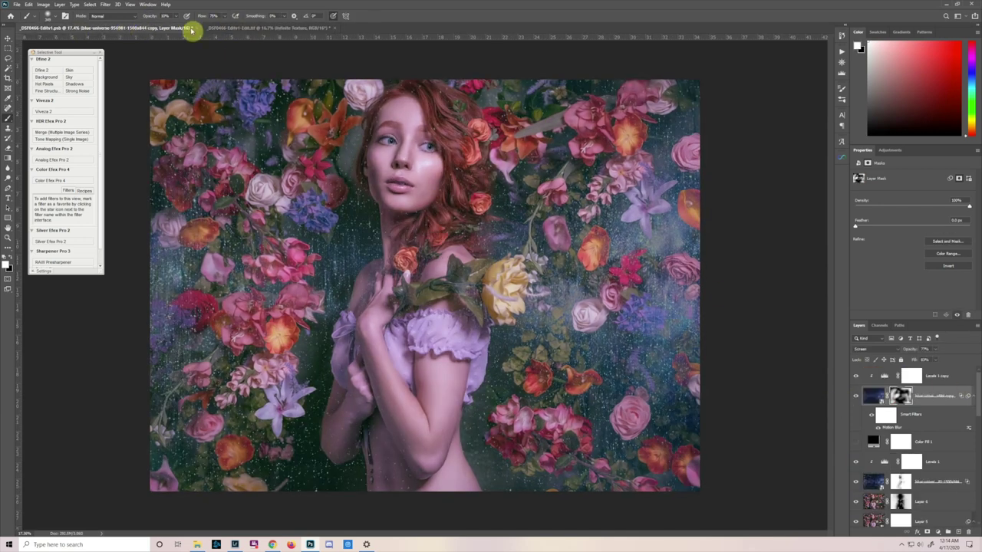
left_click(259, 29)
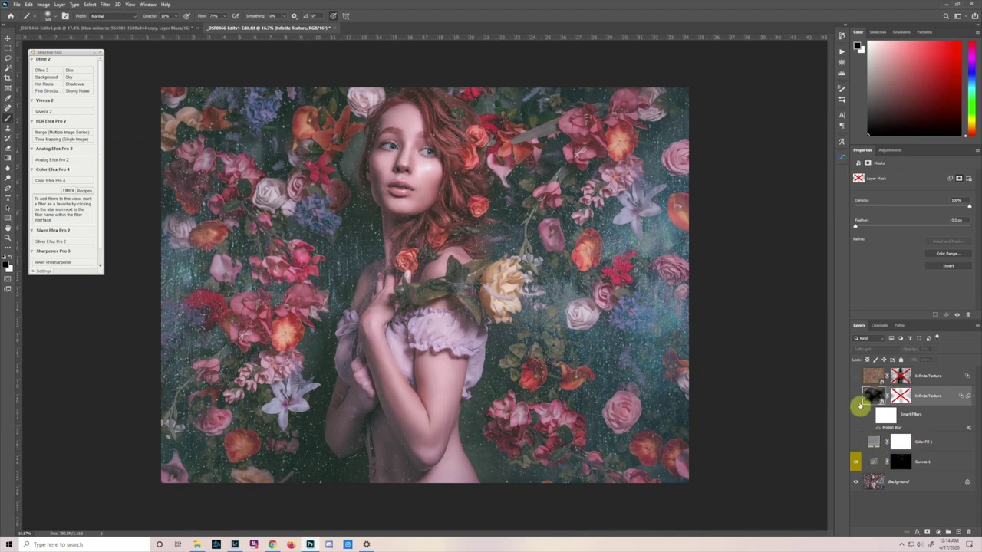
Show the Infinite Texture layer at 100% opacity and switch its blend mode to Soft Light.
left_click(856, 443)
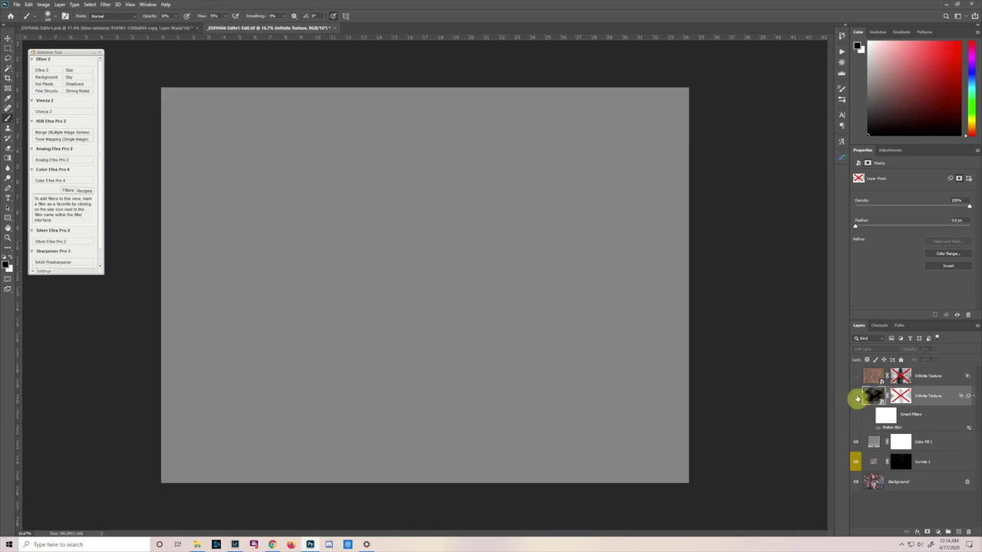
left_click(856, 398)
left_click(874, 396)
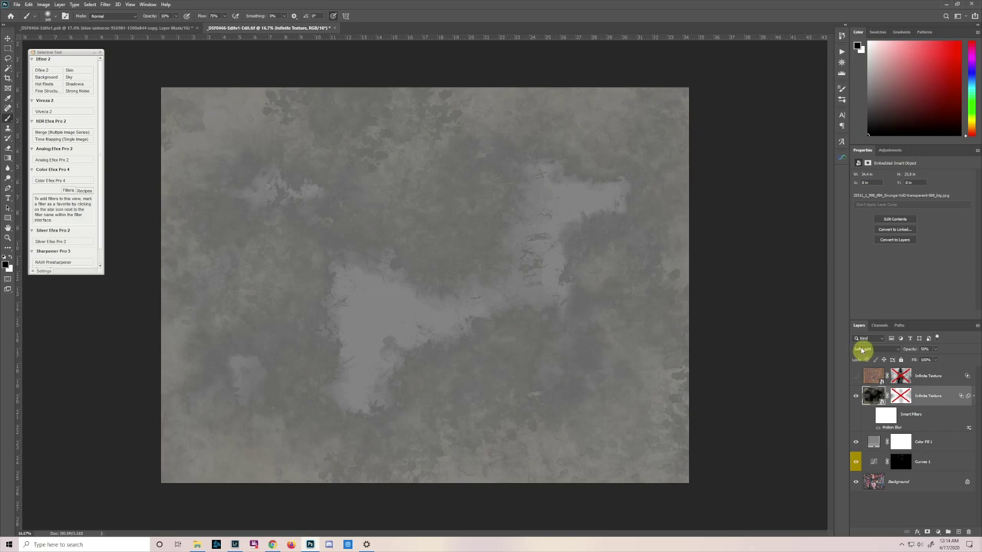
left_click(925, 350)
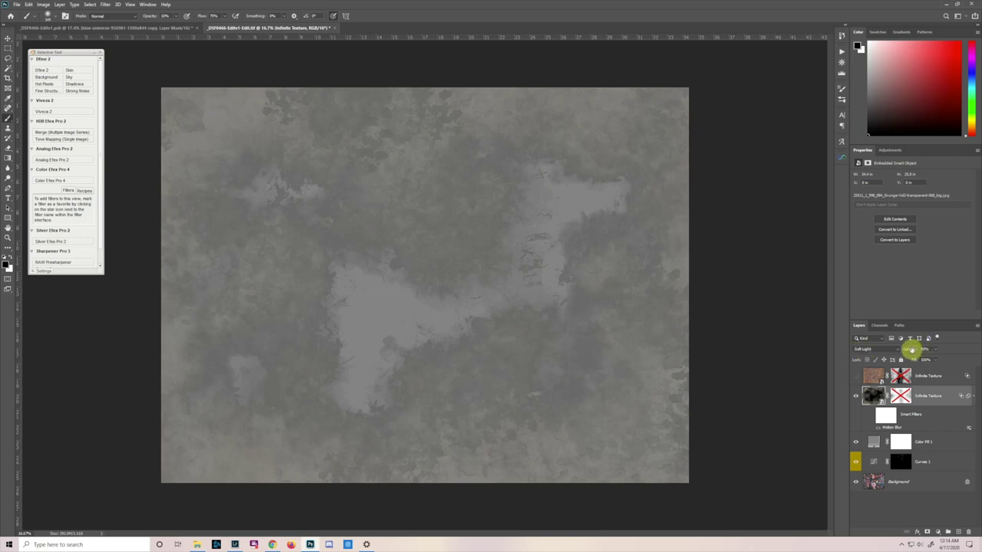
left_click_drag(908, 349, 972, 358)
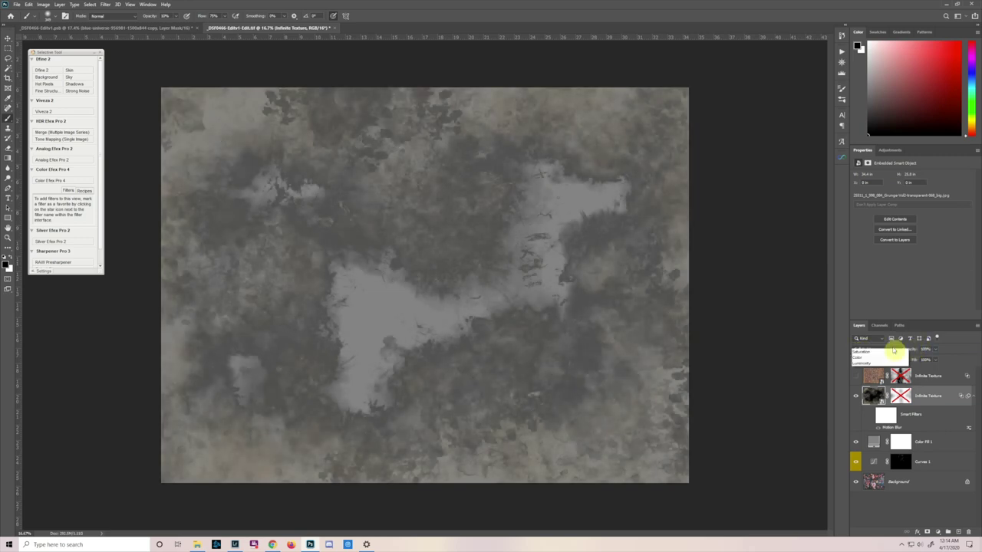
left_click(890, 349)
left_click(876, 355)
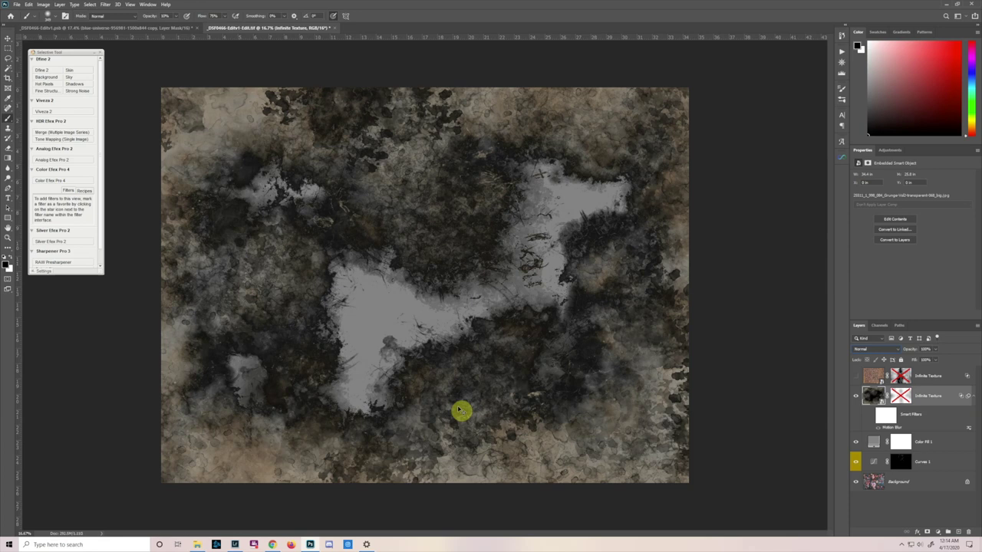
key("alt+shift+o")
key("alt+shift+f")
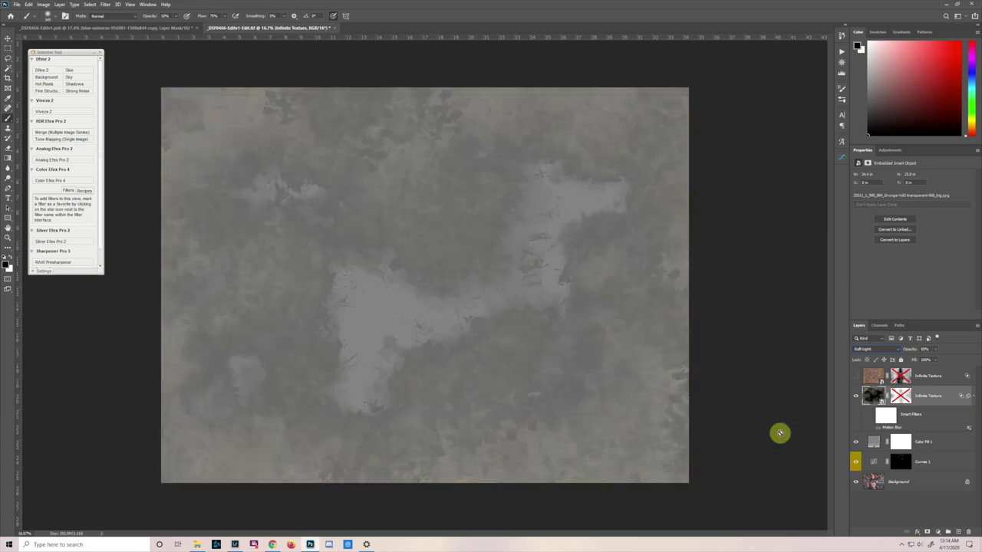
Hide Color Fill 1, enable the texture's mask, and move Color Fill 1 between the texture layers.
left_click(857, 444)
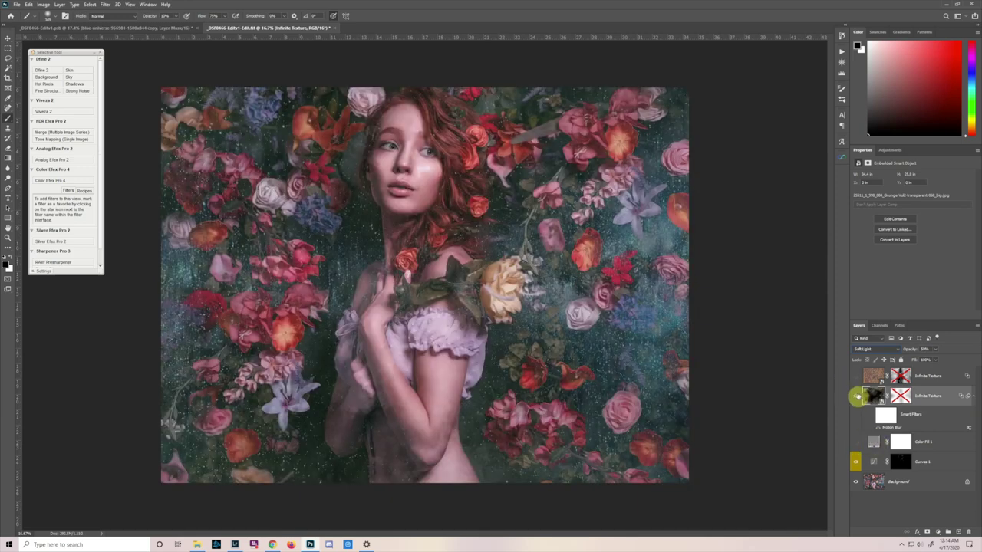
left_click(855, 397)
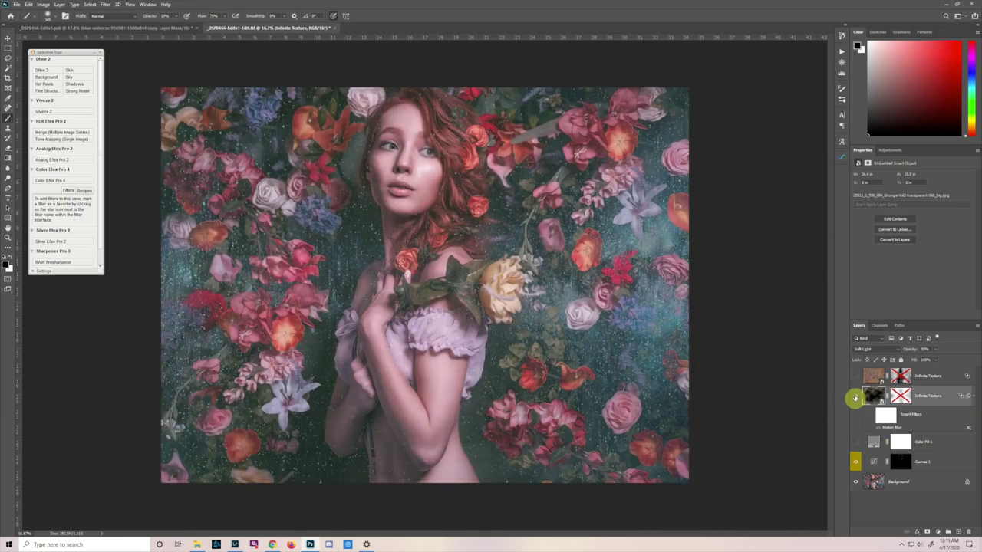
left_click(855, 398)
left_click(855, 398)
left_click(855, 398)
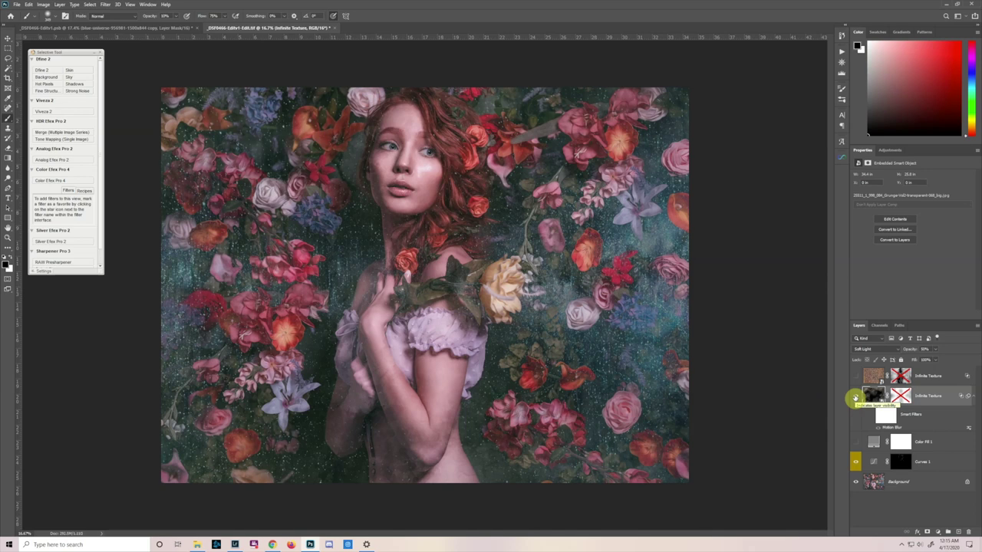
right_click(900, 396)
left_click(909, 400)
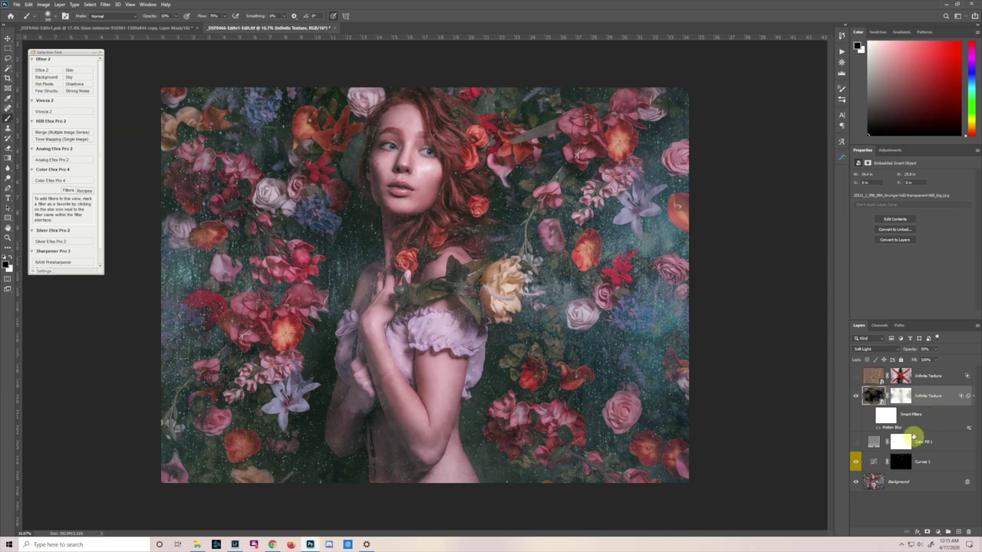
left_click_drag(926, 443, 901, 395)
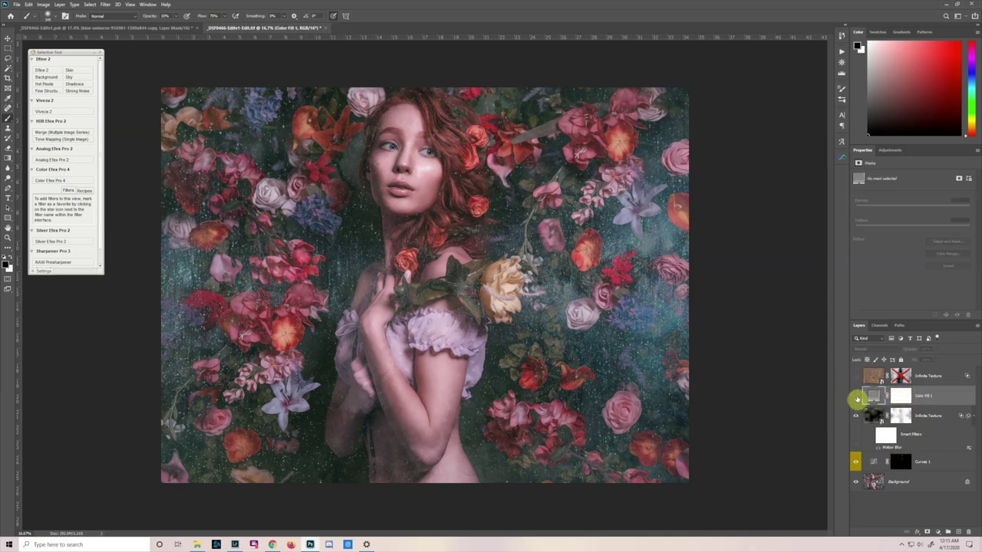
Turn on Color Fill 1 and the top rust texture layer, then adjust the rust layer's blend mode and opacity.
left_click(855, 396)
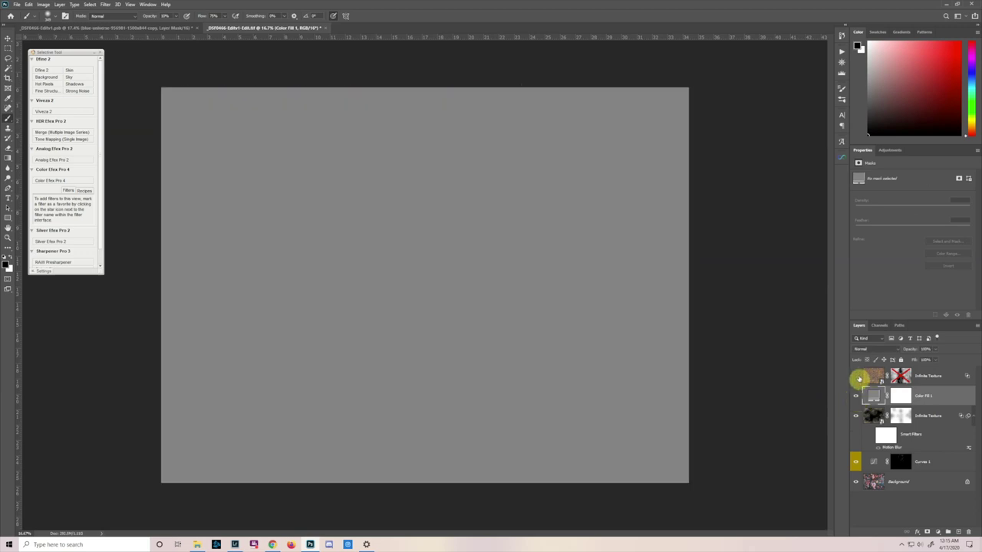
left_click(855, 376)
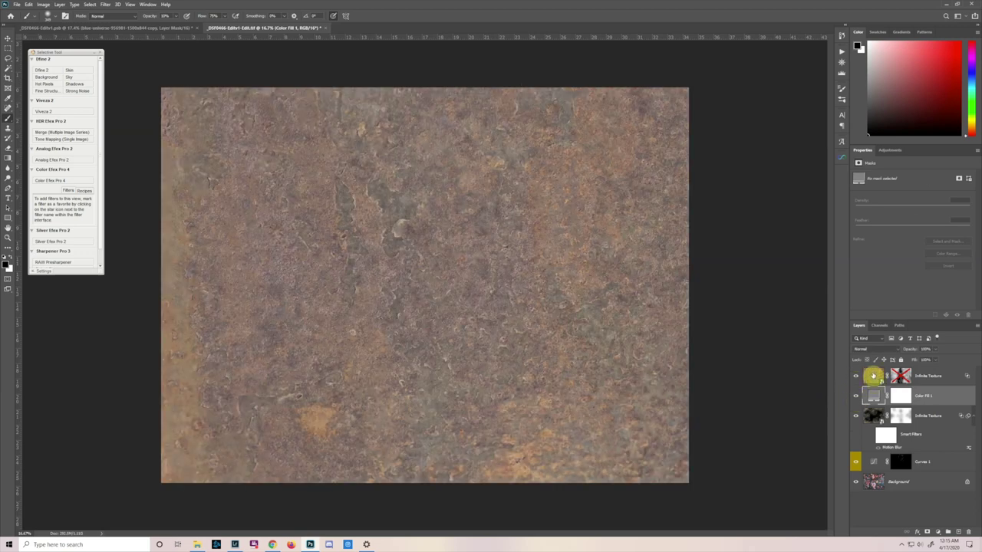
left_click(873, 376)
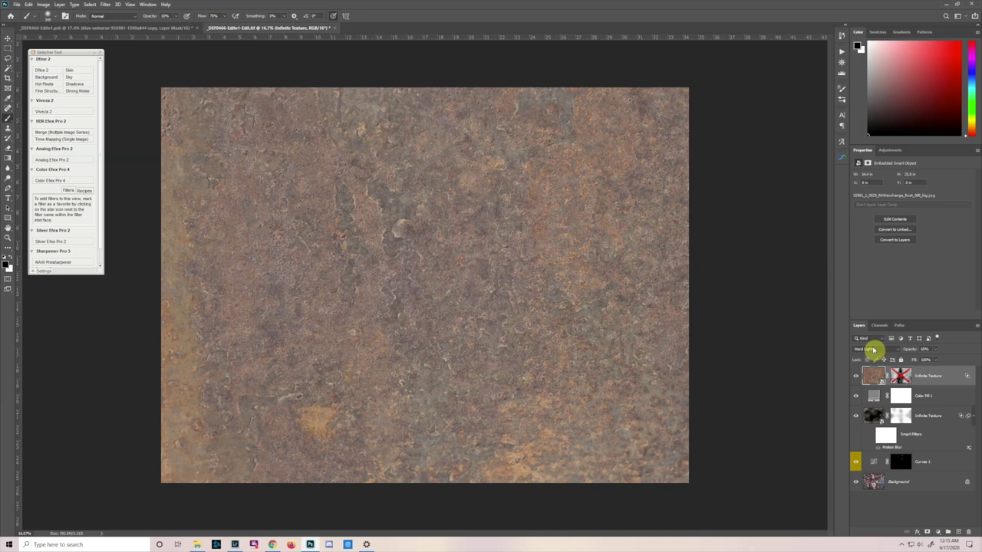
left_click(890, 350)
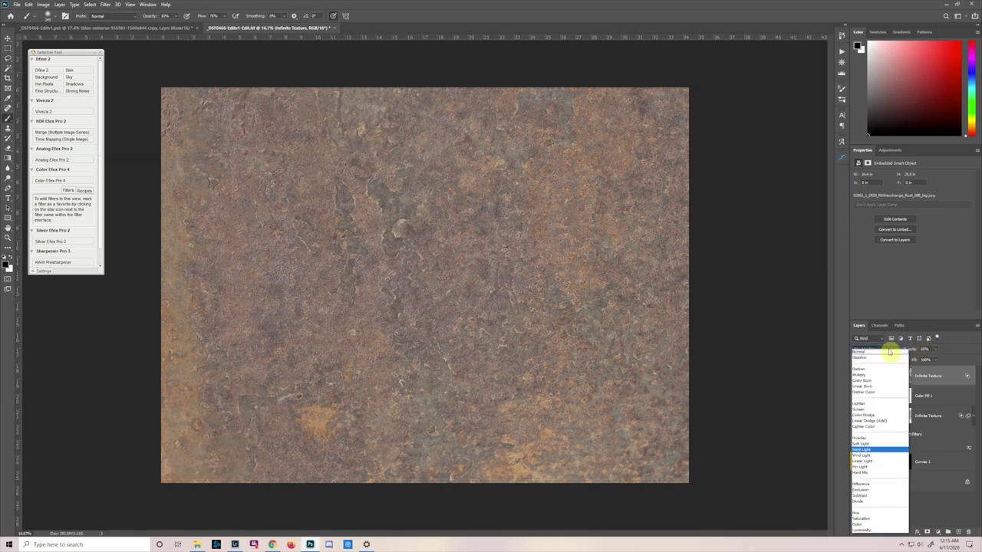
left_click(867, 354)
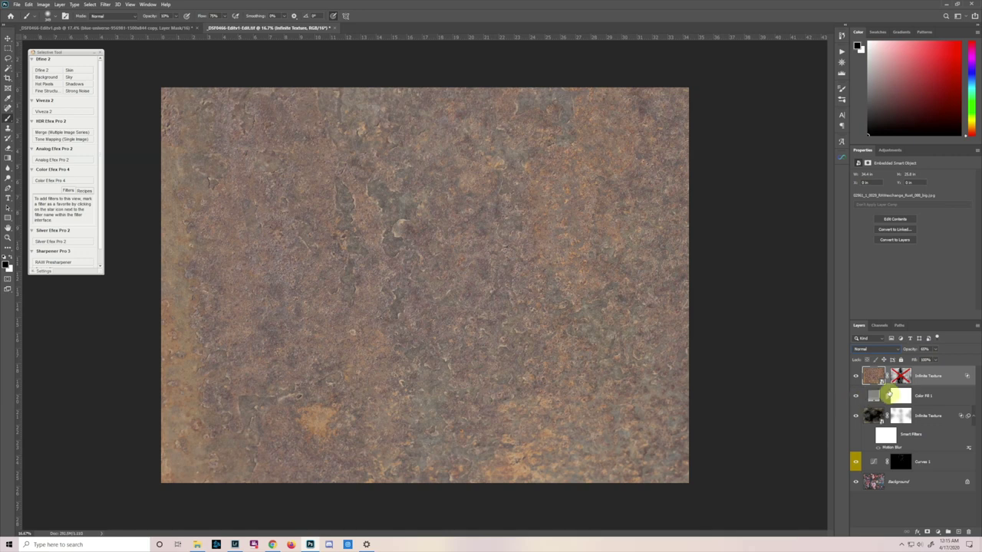
left_click_drag(917, 350, 977, 346)
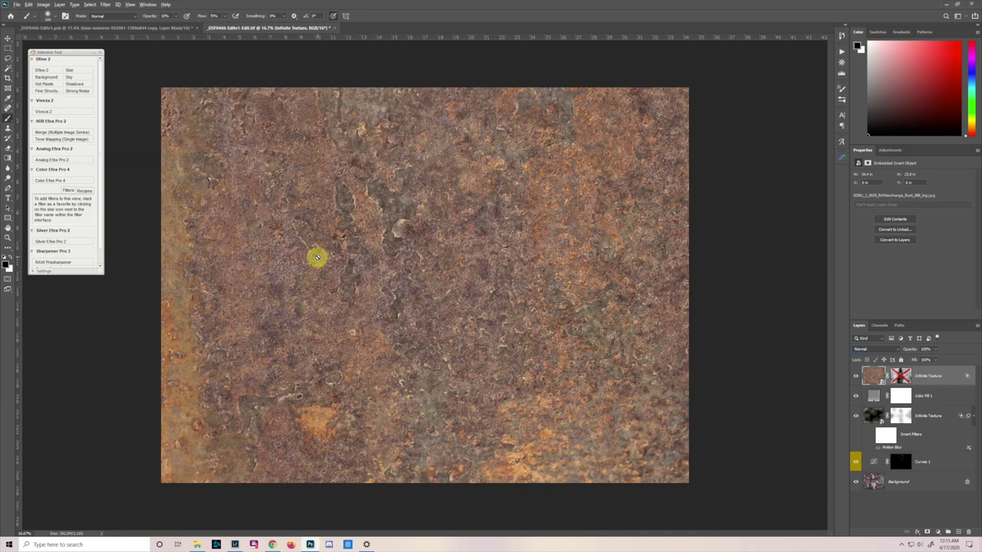
Disable the rust texture layer's mask and set its opacity to 60%.
key("ctrl+plus")
scroll(323, 260, "up", 5)
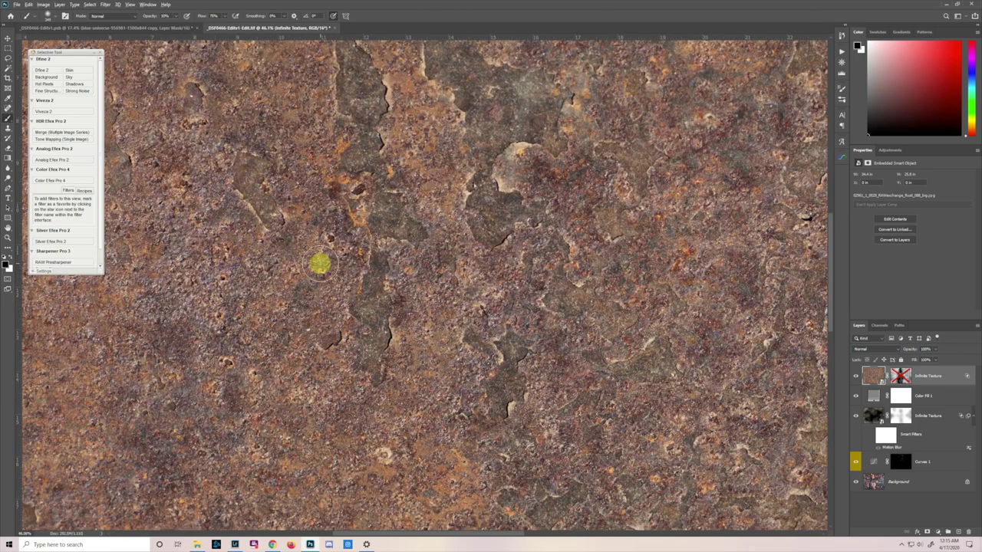
scroll(325, 258, "down", 5)
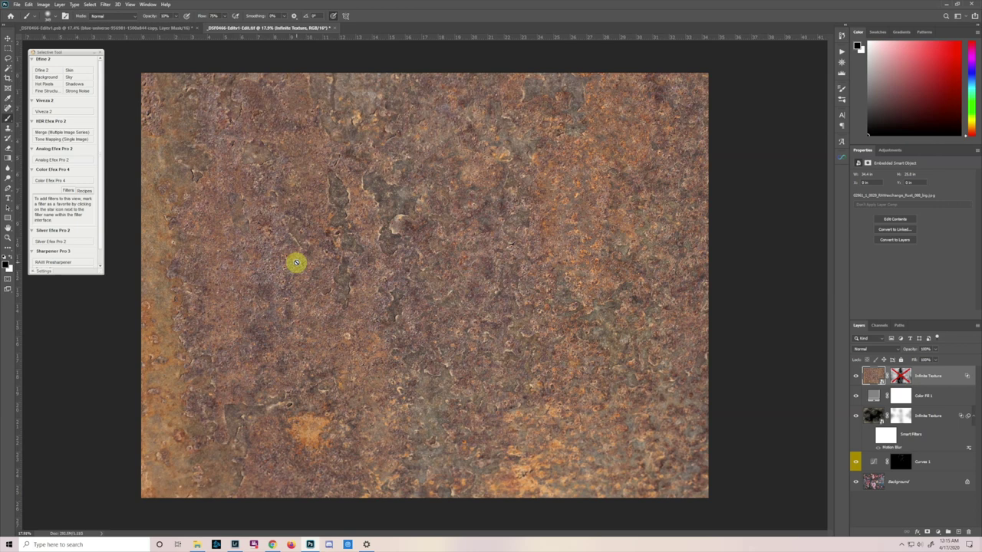
left_click(901, 374, "shift")
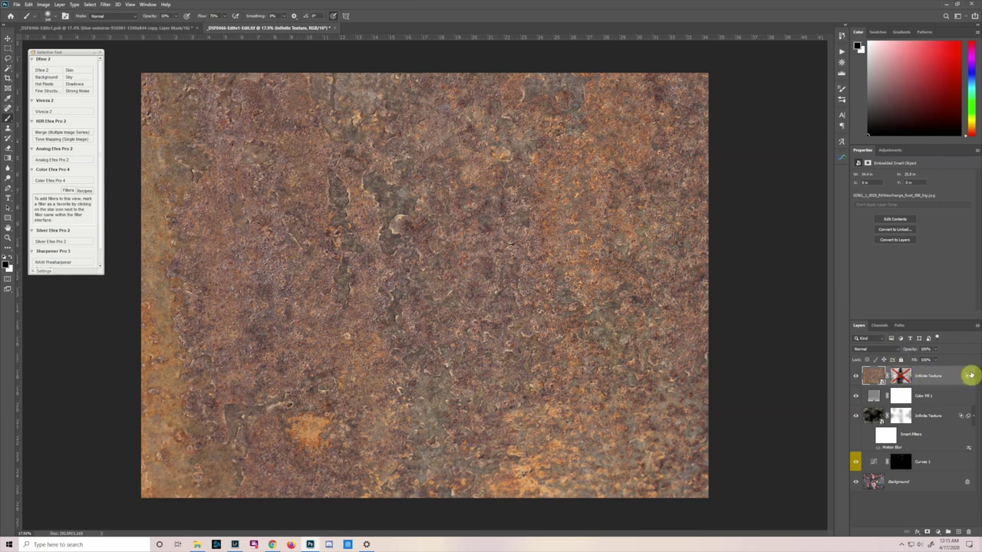
key("6")
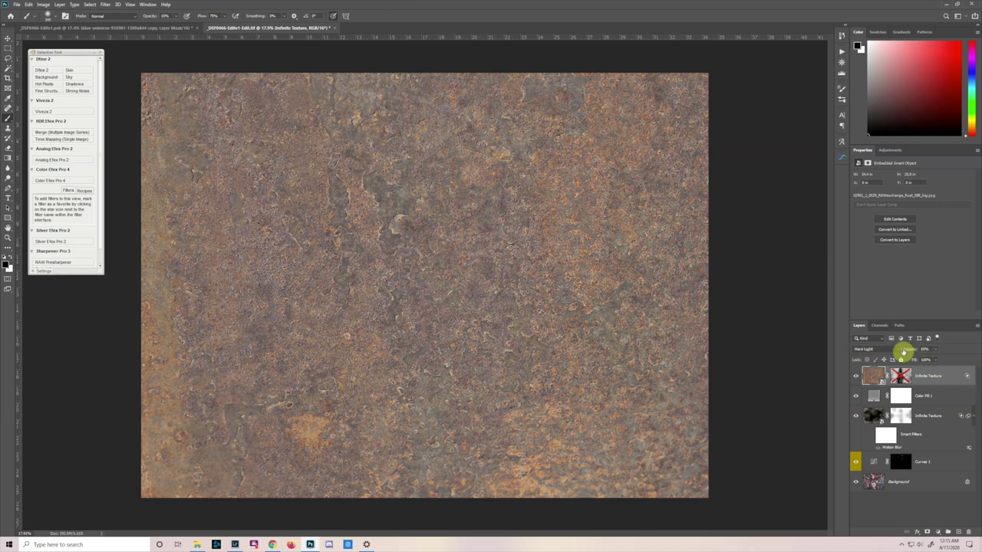
Hide the grey Color Fill 1 layer and inspect the textured portrait close up.
left_click(856, 396)
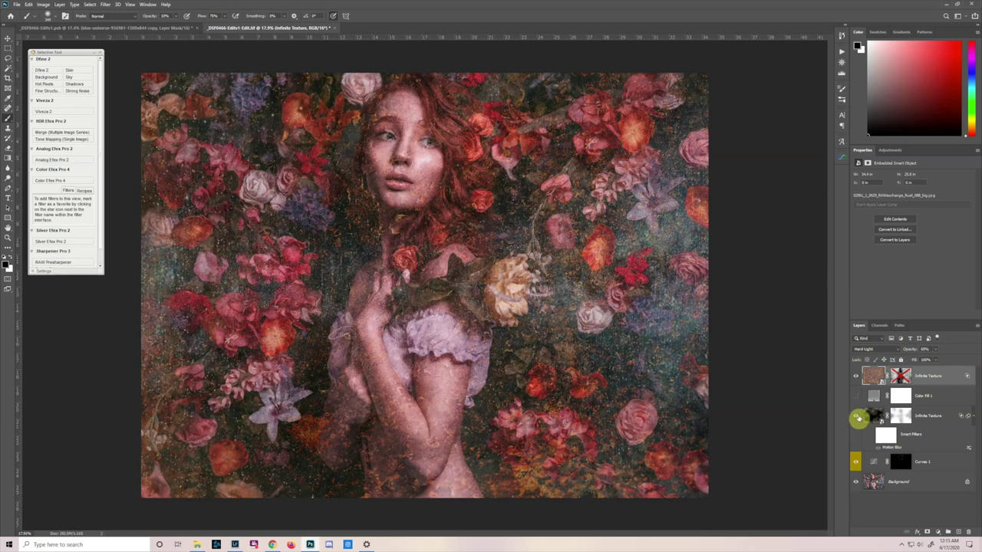
left_click(856, 376)
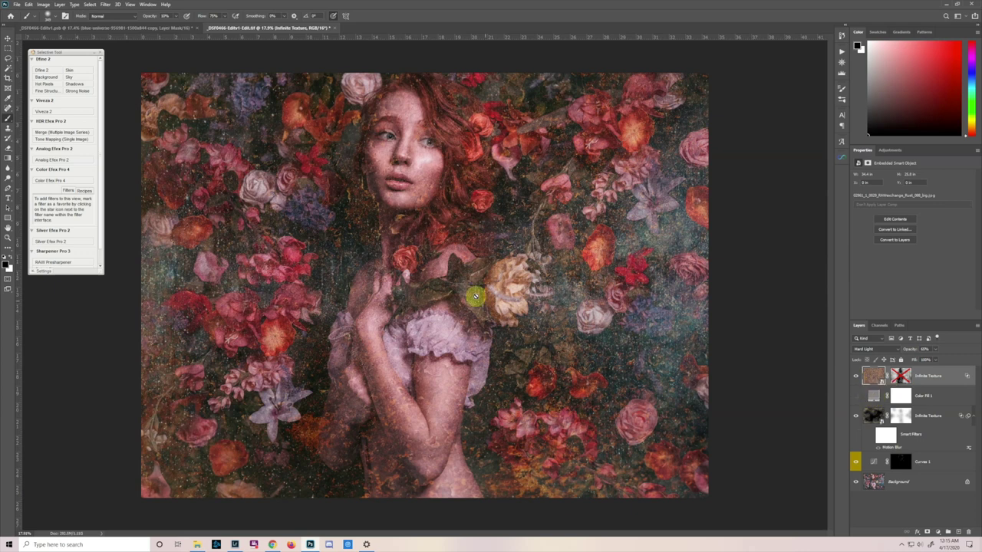
key("ctrl+plus")
scroll(291, 168, "up", 2)
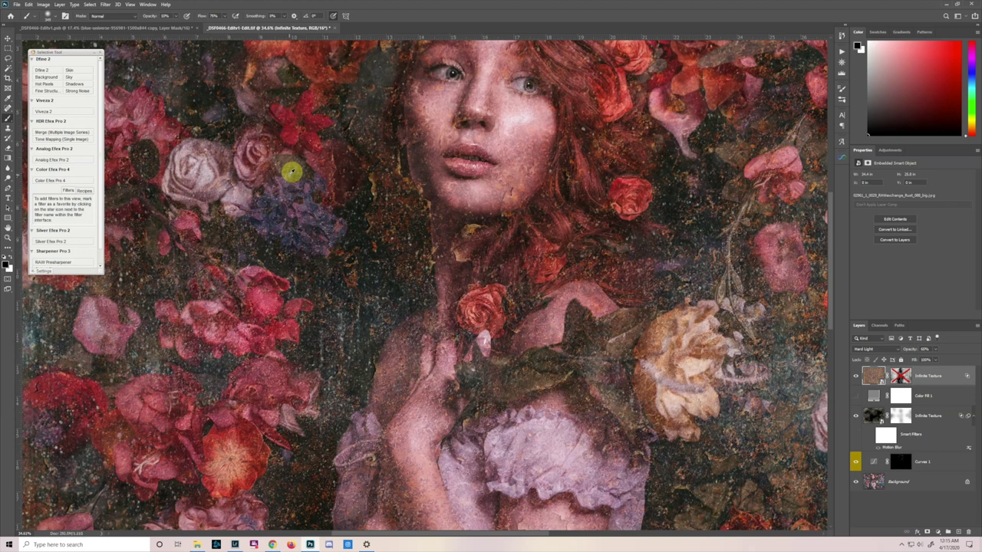
scroll(296, 267, "up", 3)
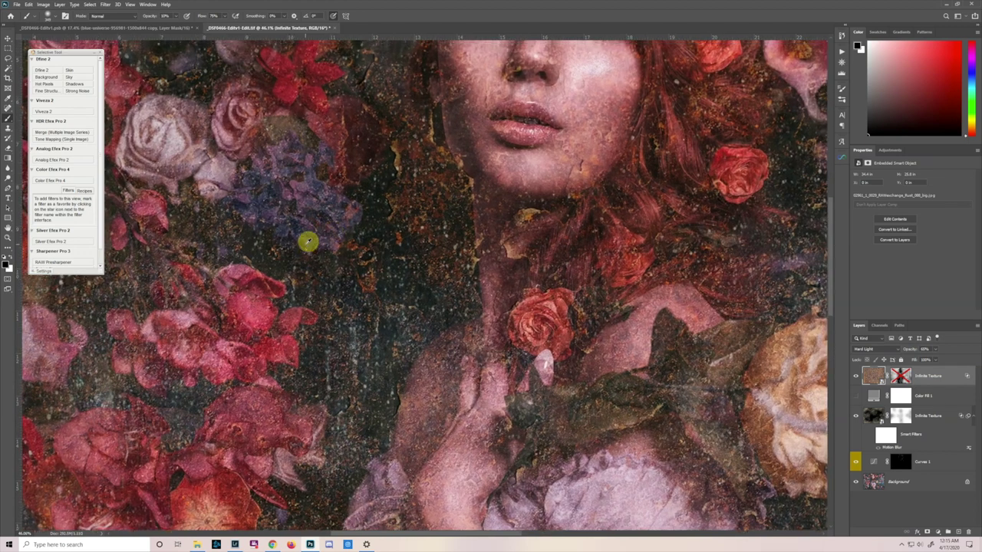
scroll(410, 261, "up", 3)
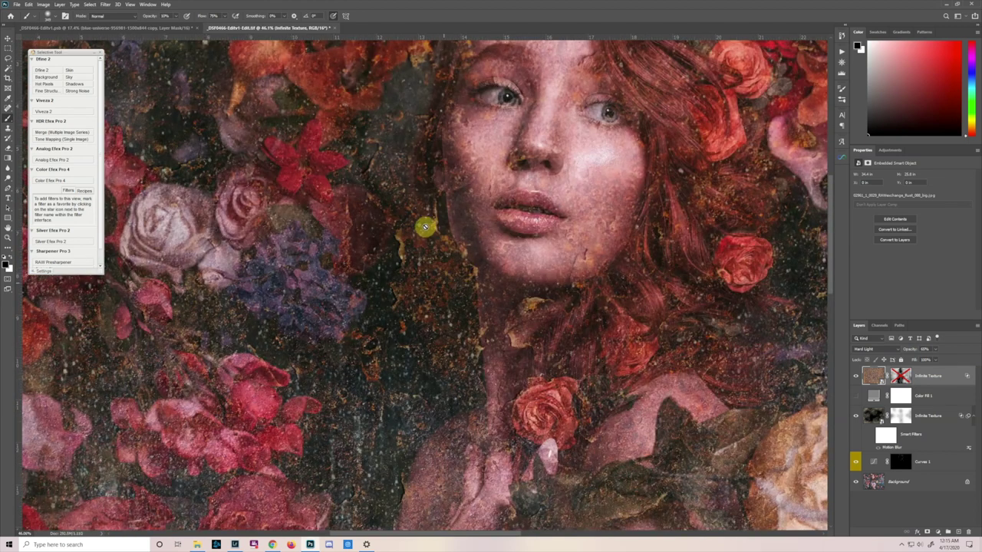
scroll(323, 268, "up", 1)
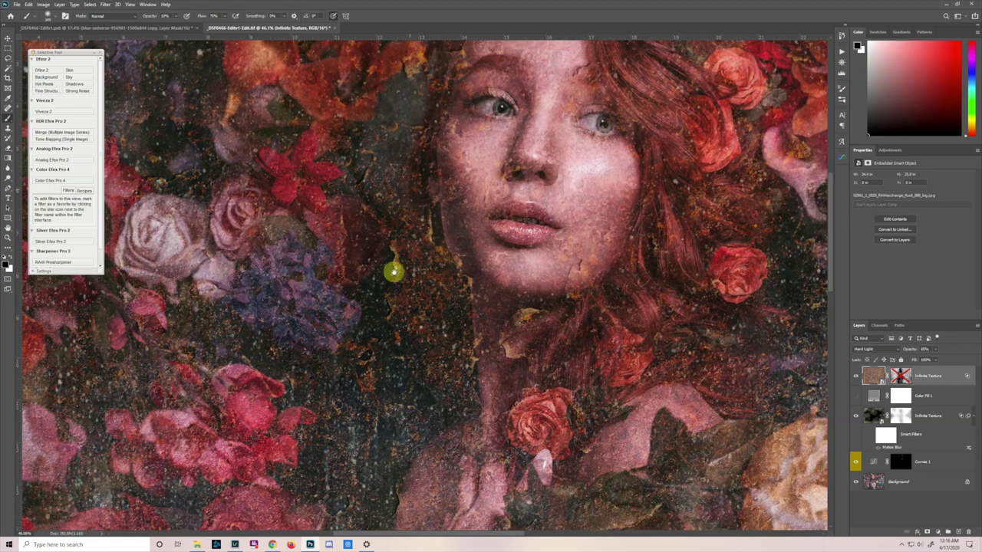
scroll(329, 276, "right", 6)
scroll(330, 276, "up", 2)
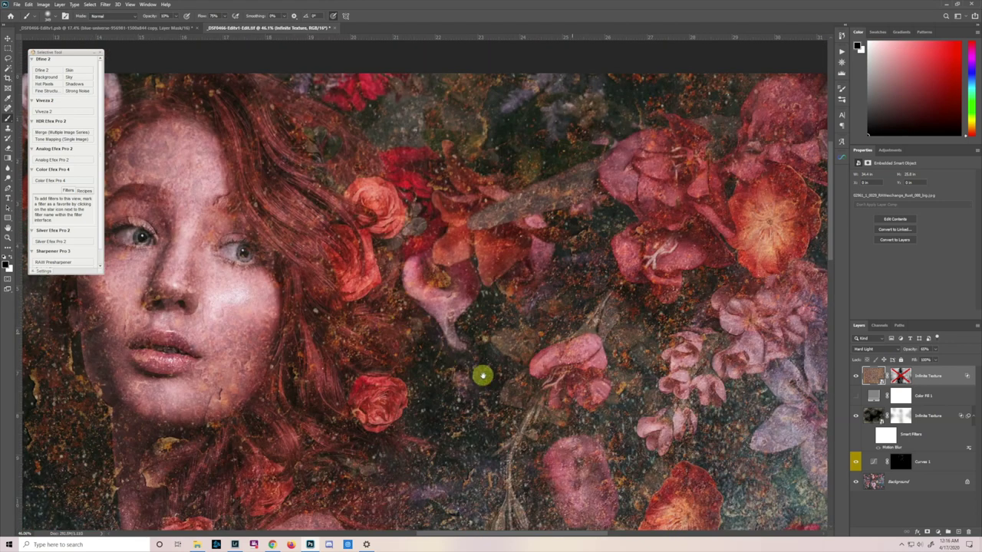
scroll(497, 397, "down", 3)
scroll(498, 396, "right", 4)
scroll(627, 254, "down", 2)
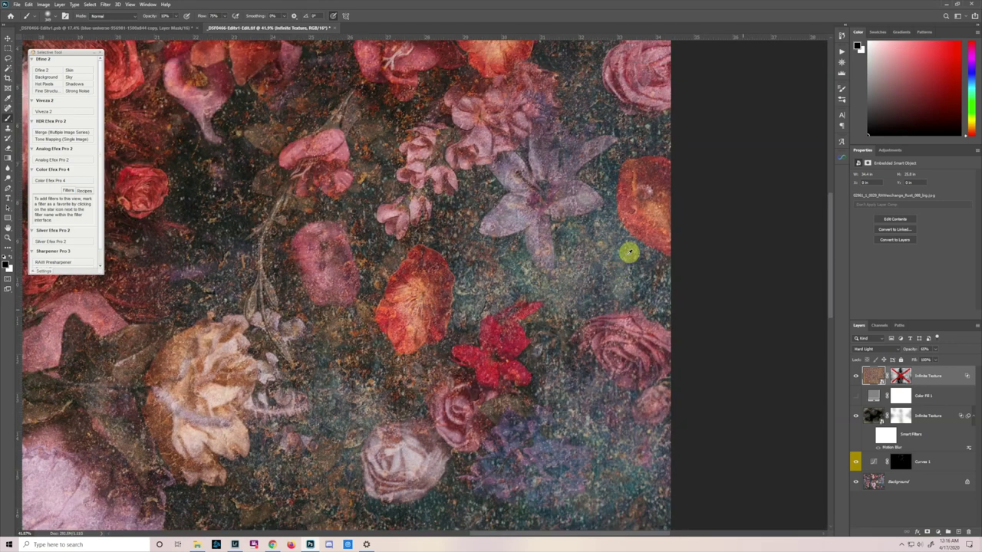
scroll(361, 284, "down", 1)
scroll(360, 284, "right", 1)
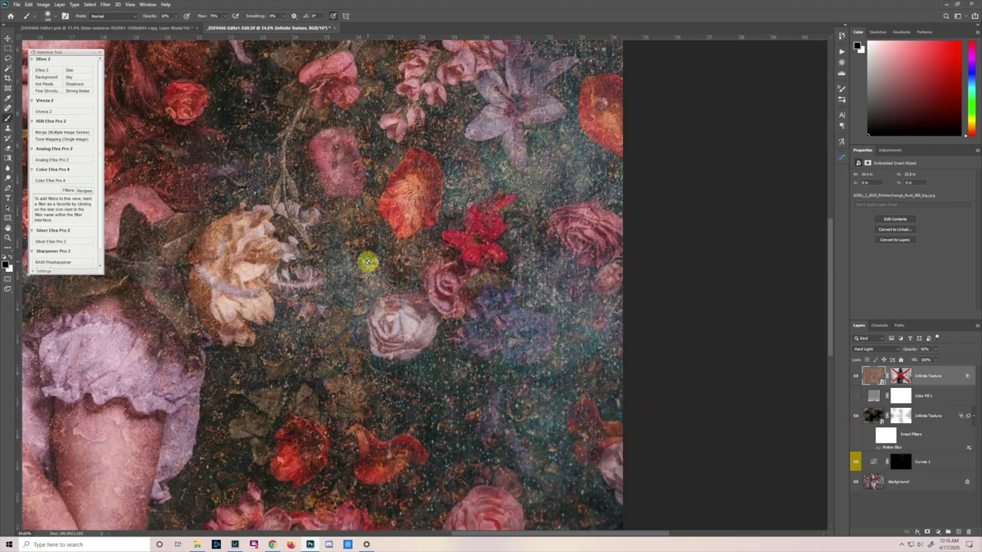
scroll(439, 265, "down", 2)
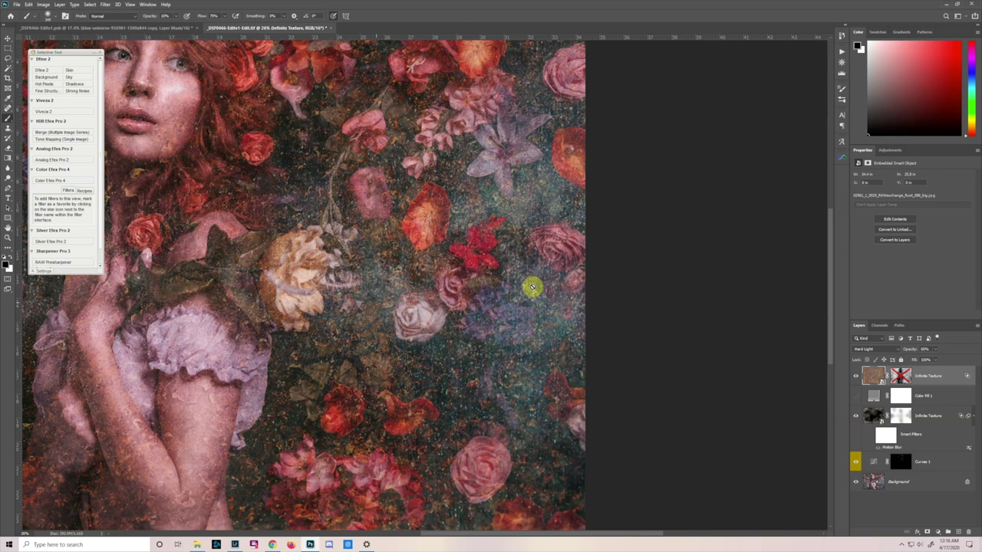
scroll(531, 286, "down", 1)
scroll(193, 184, "up", 1)
scroll(308, 273, "down", 1)
scroll(299, 277, "down", 1)
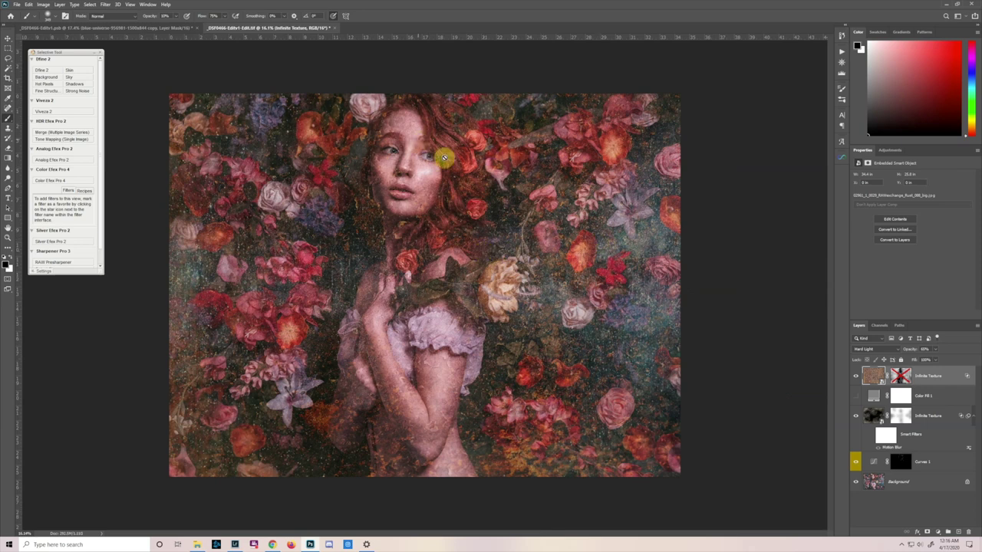
View the top texture layer's mask on its own, then return to the full-colour composite.
left_click(900, 376, "alt")
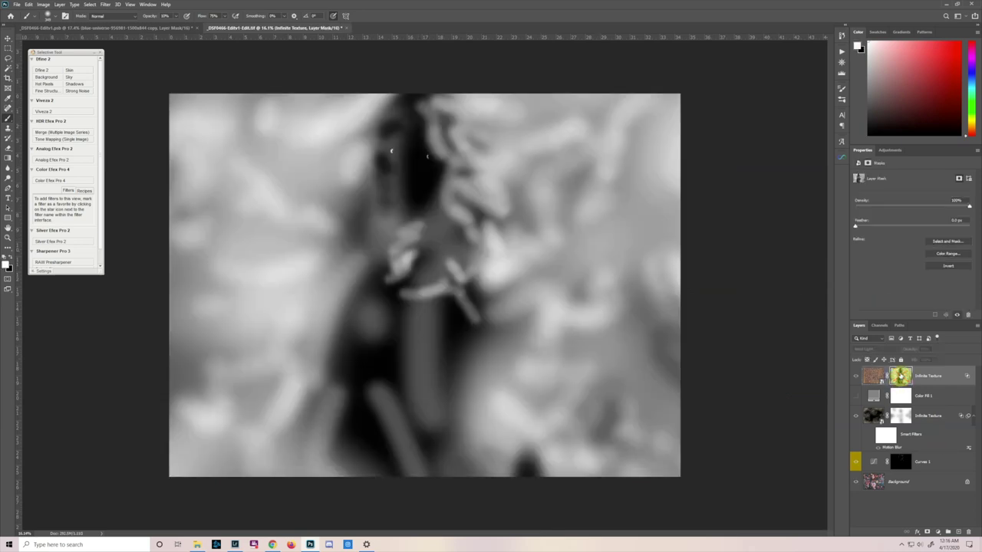
scroll(495, 187, "up", 2)
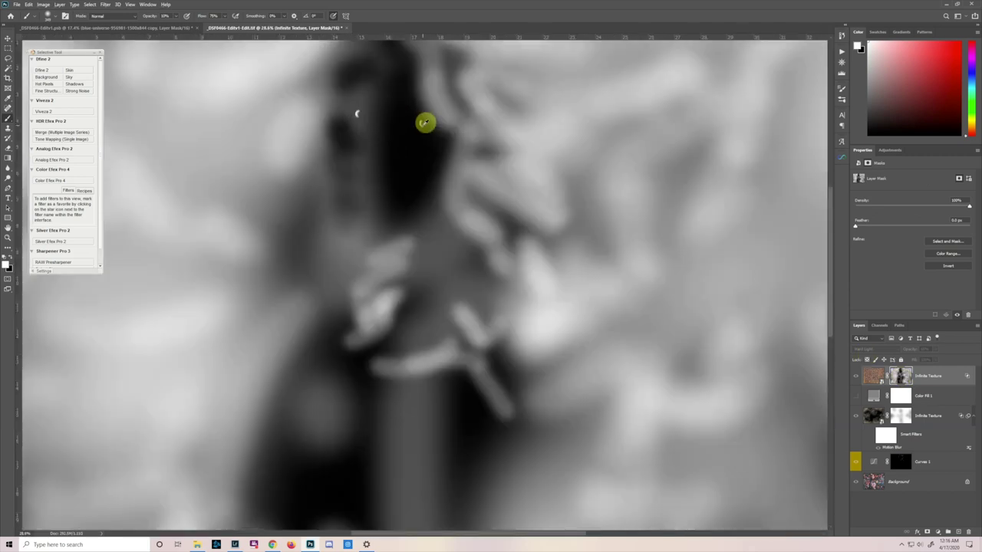
scroll(502, 200, "up", 1)
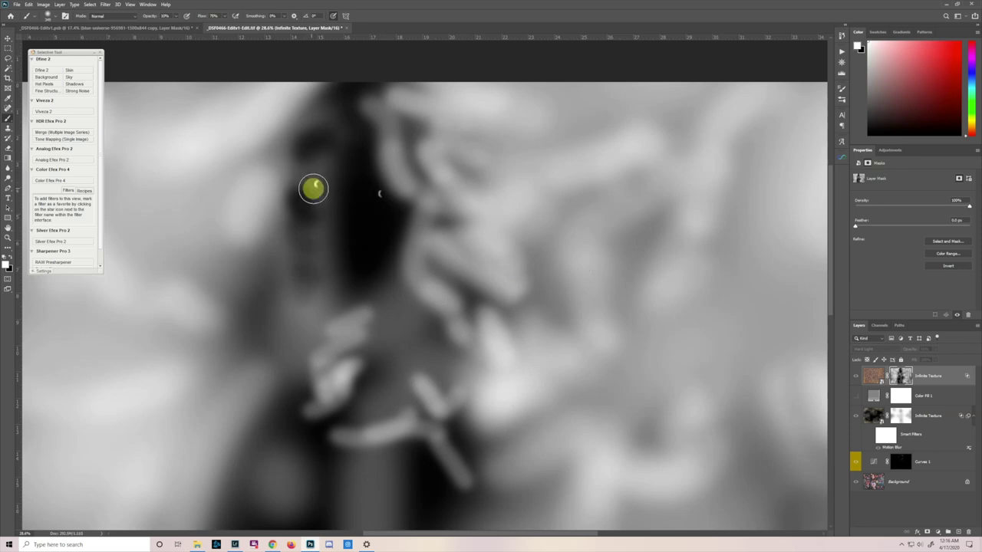
left_click(872, 375)
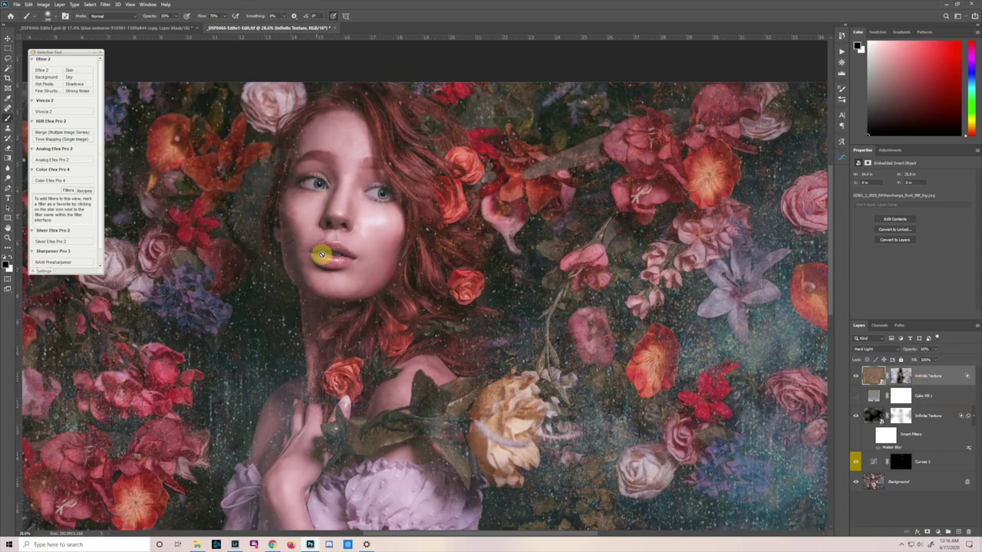
scroll(307, 198, "down", 1)
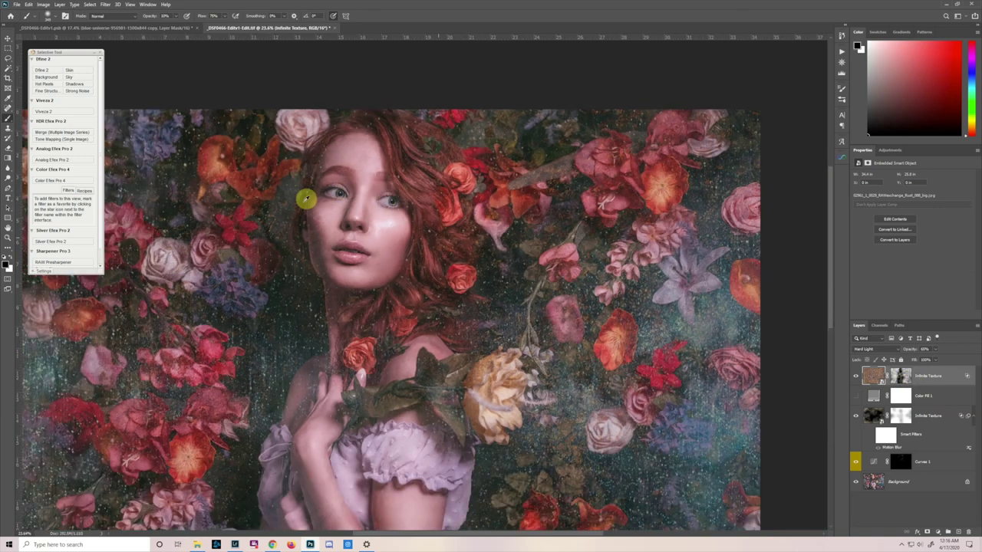
scroll(383, 223, "down", 1)
scroll(391, 220, "down", 1)
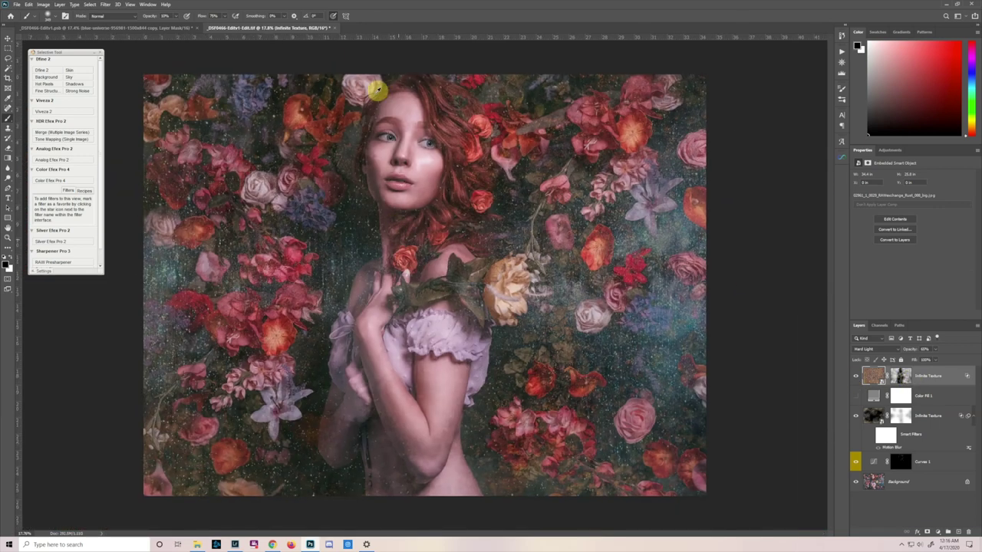
scroll(384, 136, "up", 2)
scroll(449, 289, "down", 2)
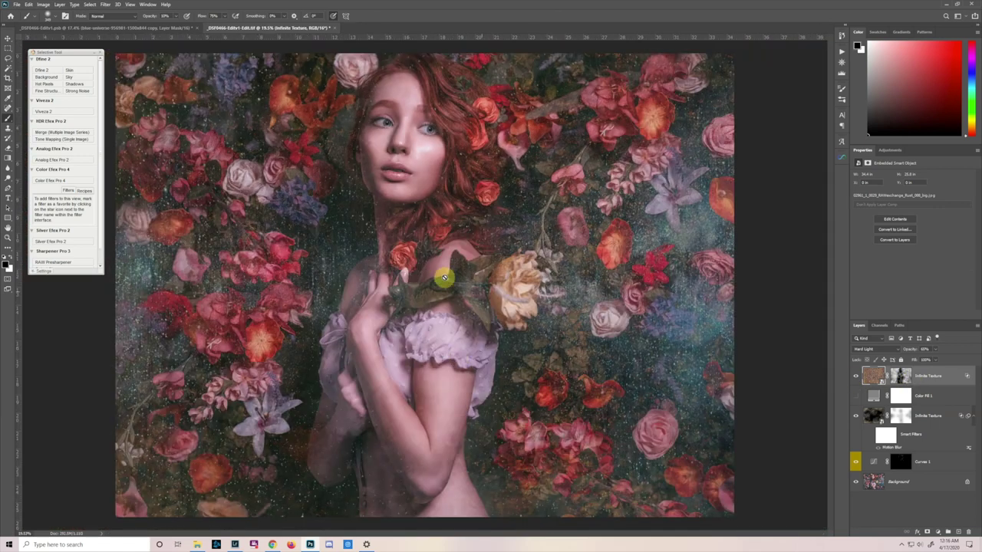
scroll(269, 252, "up", 2)
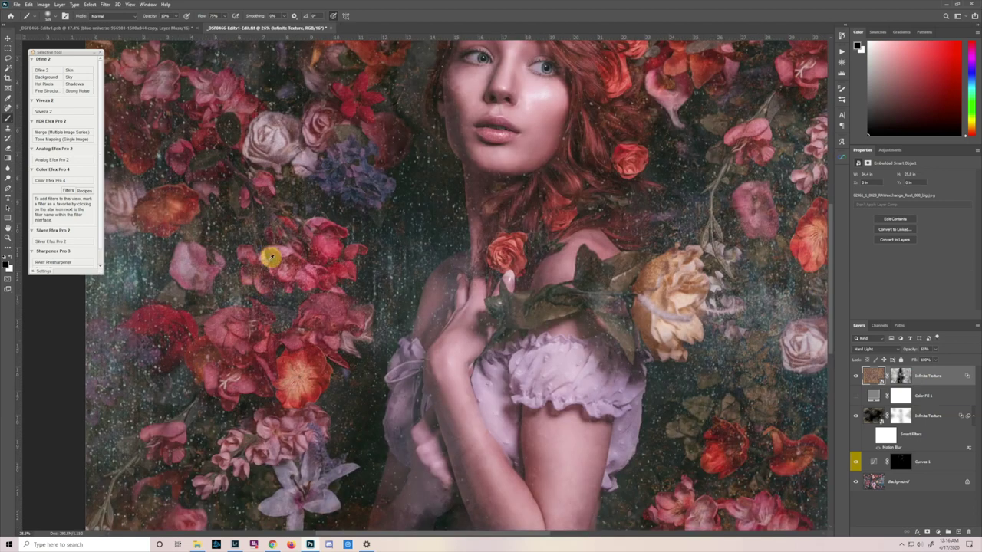
scroll(309, 247, "down", 3)
scroll(309, 257, "up", 1)
scroll(306, 263, "down", 1)
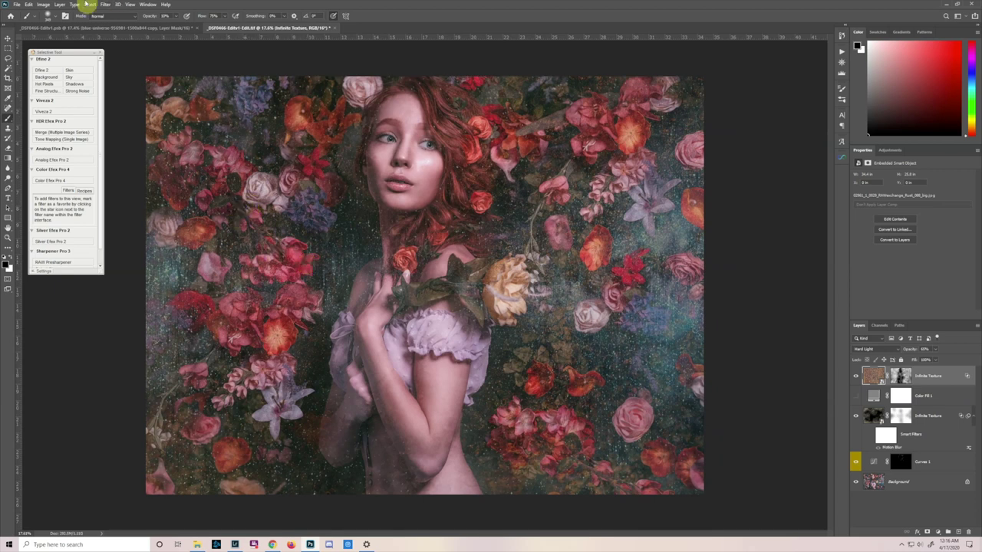
Switch to Lightroom Classic, compare versions, and open _DSF0466-Editv1-Edit.tif in Develop.
left_click(235, 544)
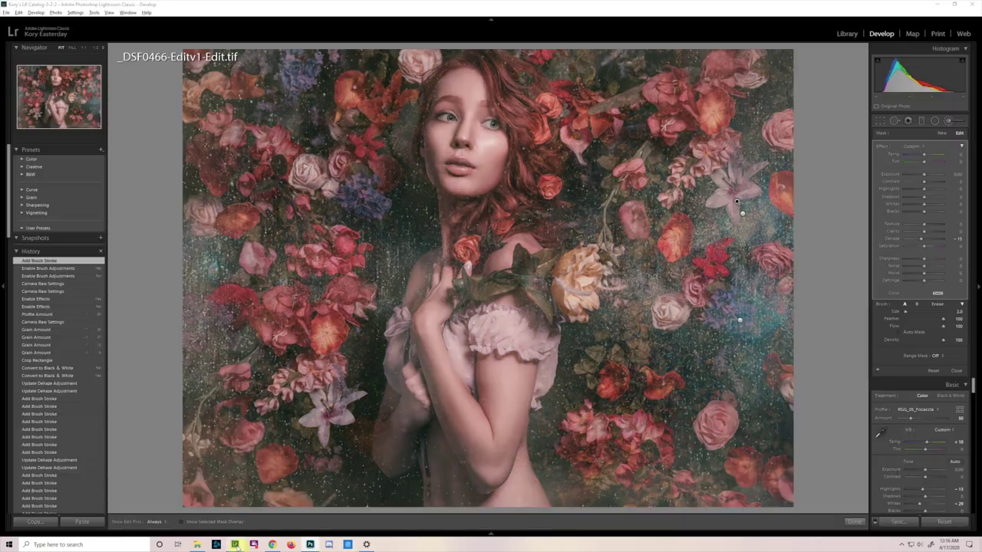
left_click(841, 36)
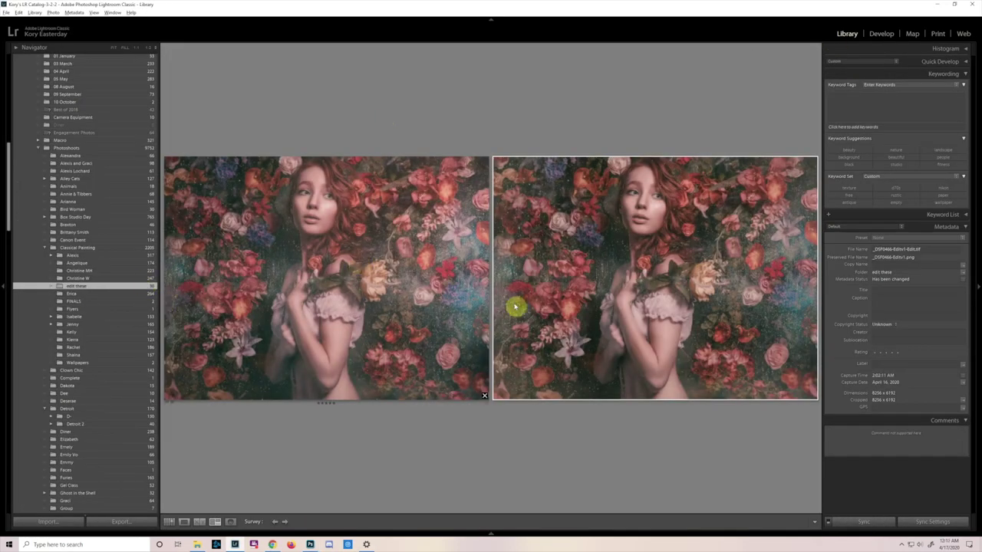
double_click(637, 213)
left_click(875, 42)
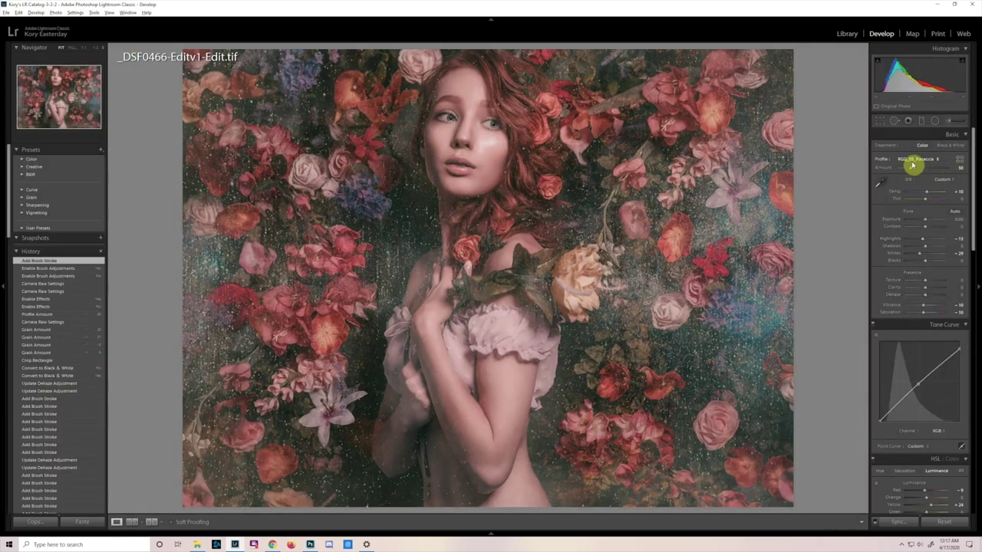
Apply the RGG_09_Focaccia profile and set its Amount to 50.
left_click(919, 159)
left_click(892, 171)
mouse_move(911, 171)
left_mouse_down()
mouse_move(878, 171)
mouse_move(946, 164)
mouse_move(913, 176)
left_mouse_up()
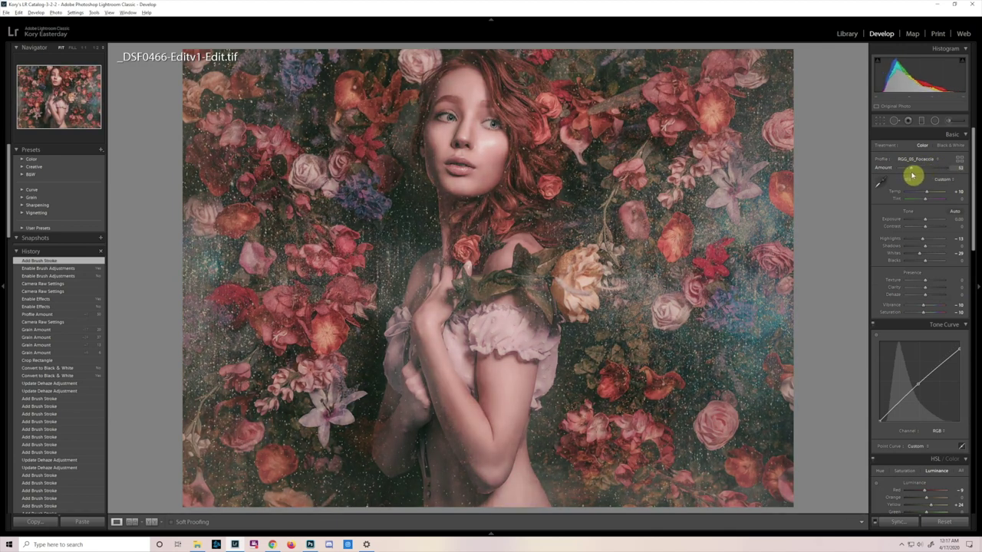
left_click_drag(912, 175, 910, 176)
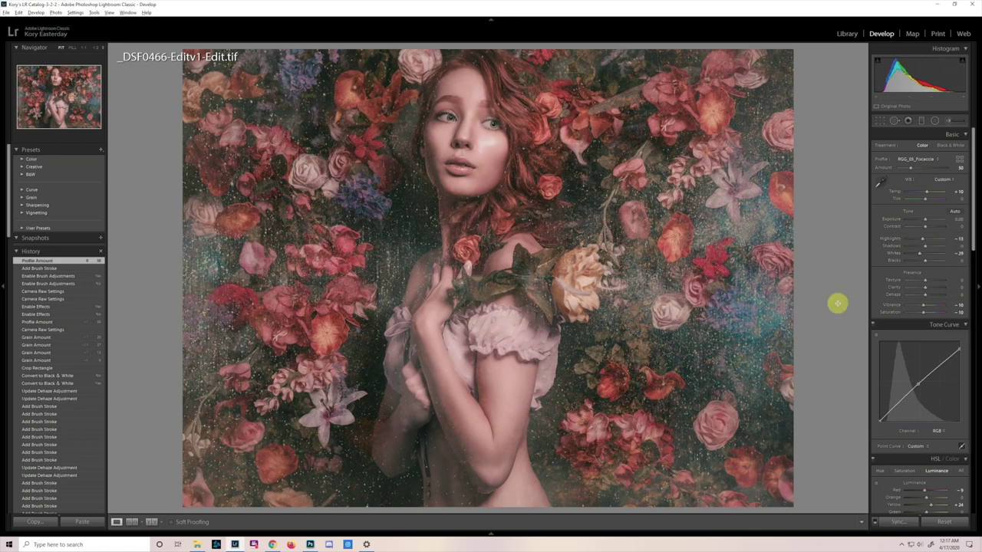
Compare the before and after views, then scroll down the Develop panels.
key("backslash")
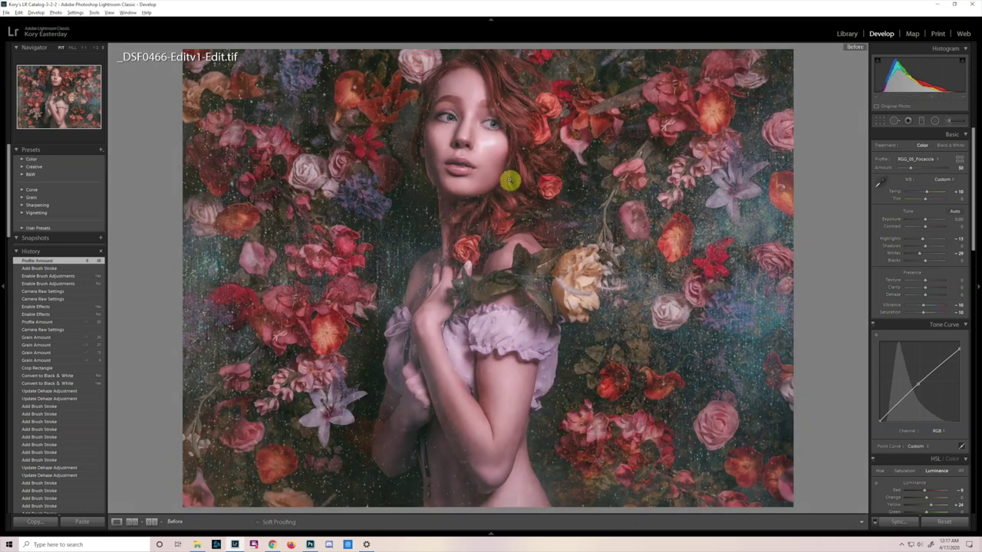
key("backslash")
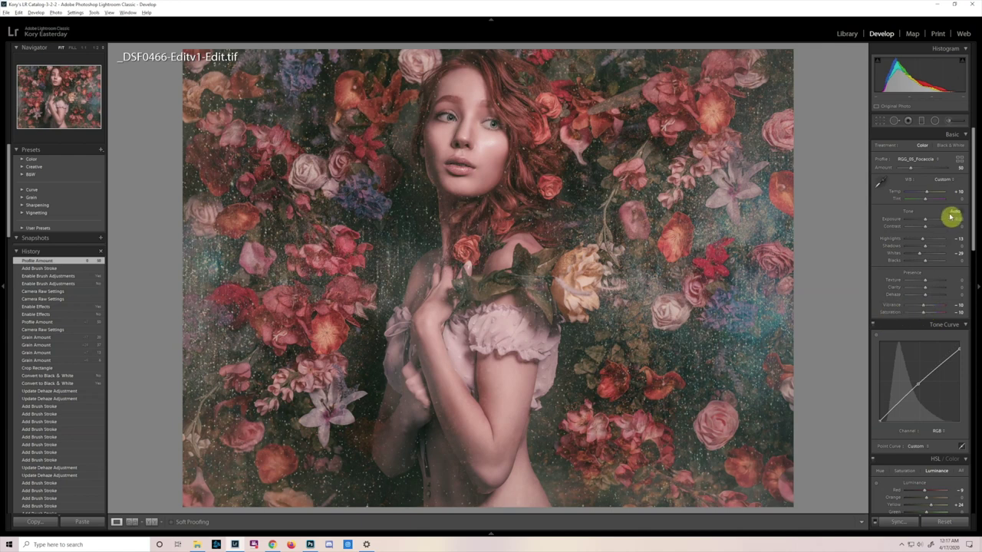
left_click_drag(974, 214, 978, 260)
scroll(976, 281, "down", 1)
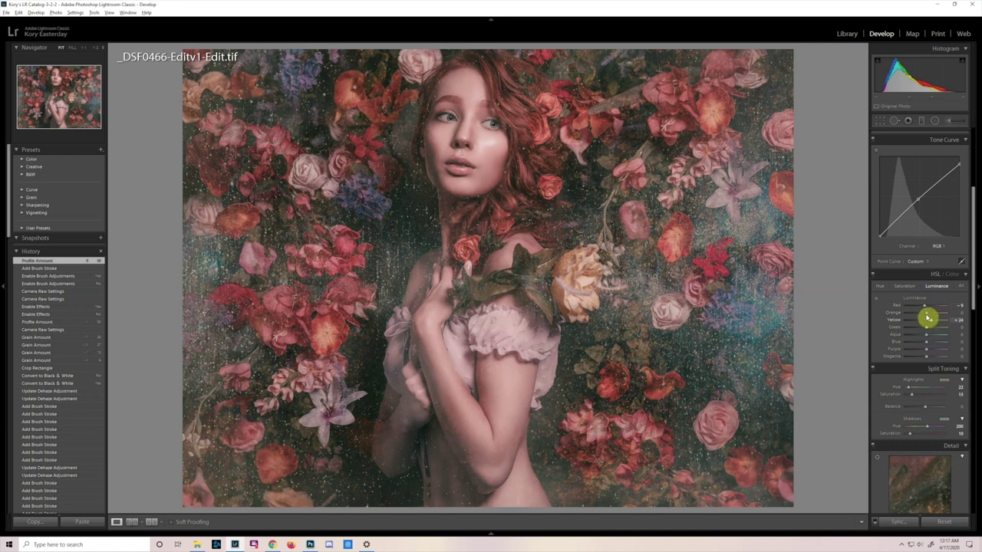
left_click_drag(970, 263, 971, 335)
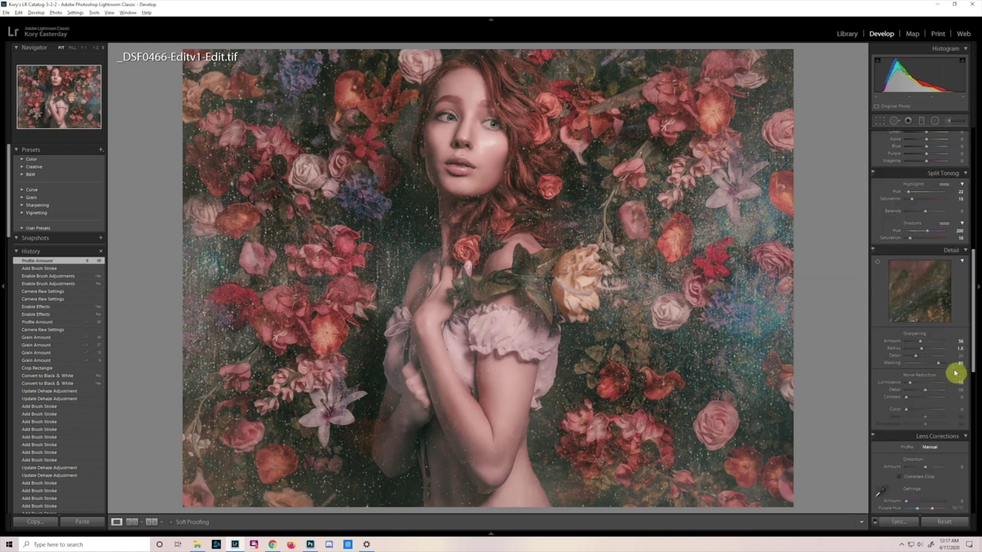
key("alt")
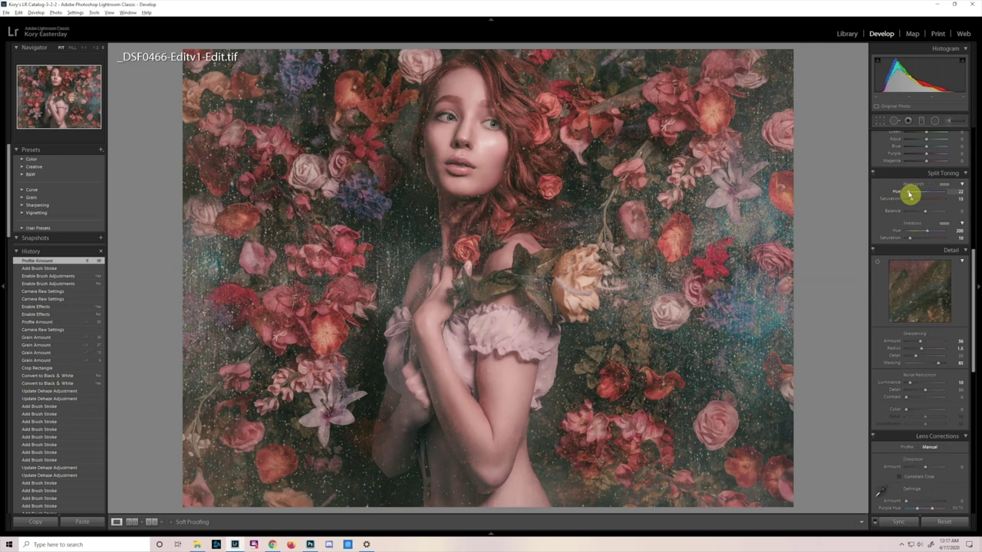
left_click(909, 194, "alt")
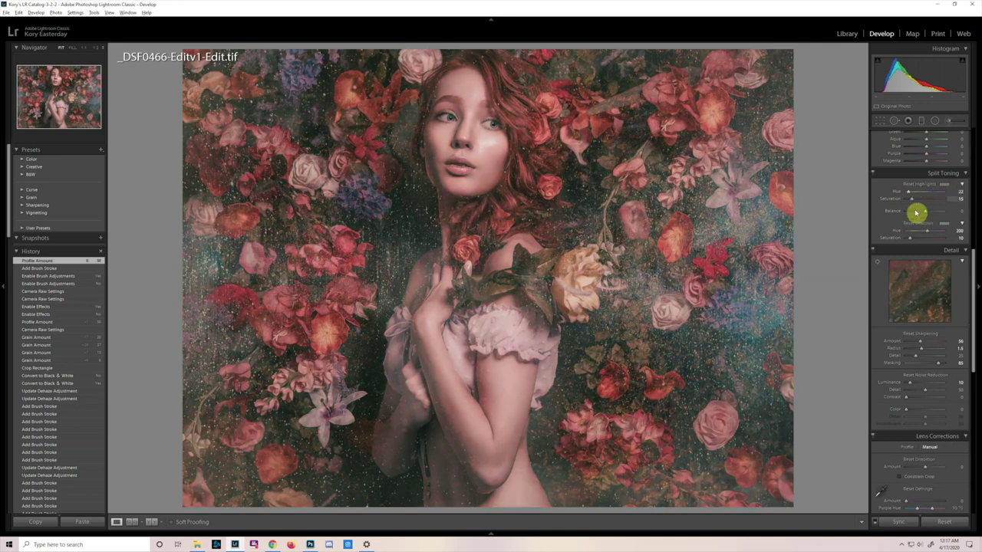
left_click(927, 232, "alt")
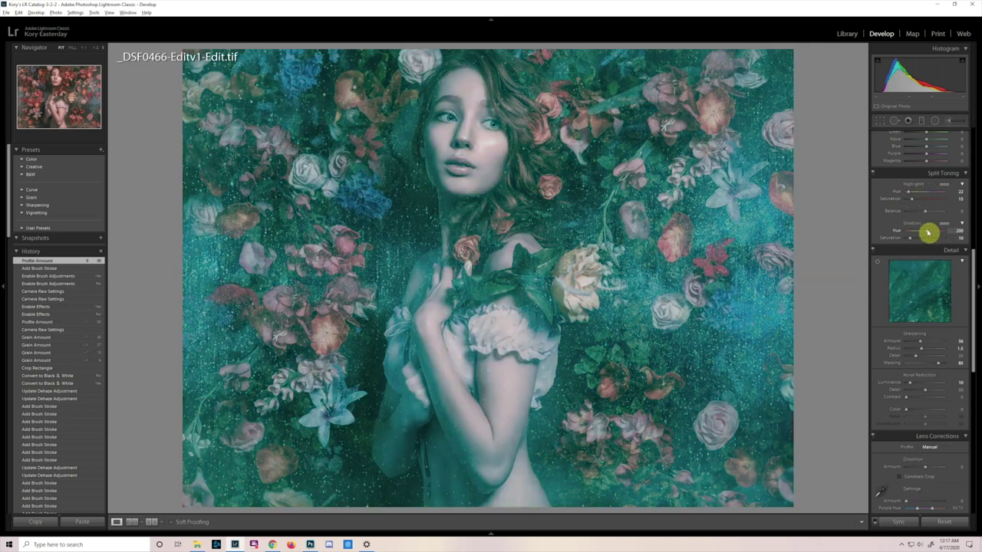
left_click_drag(977, 278, 969, 395)
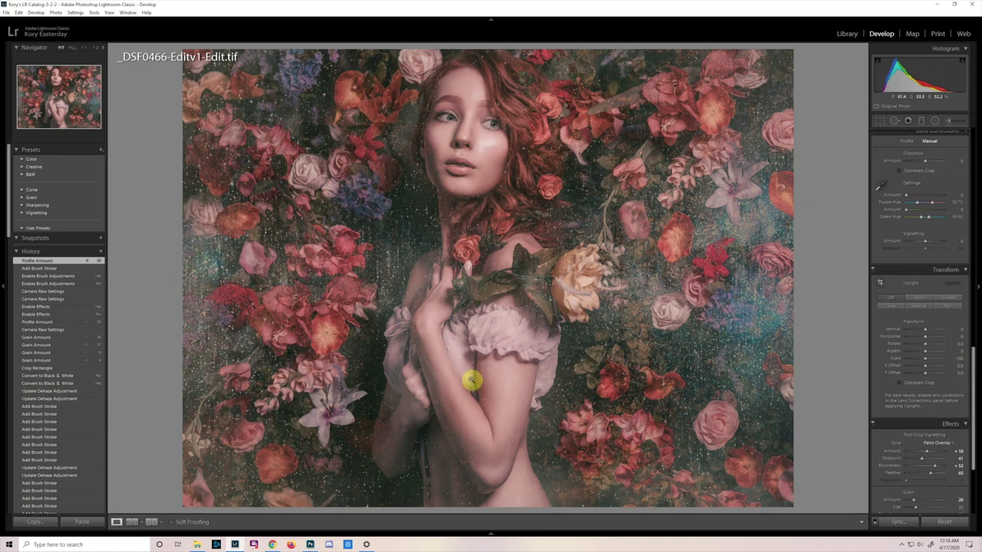
left_click_drag(978, 391, 977, 412)
scroll(974, 442, "down", 2)
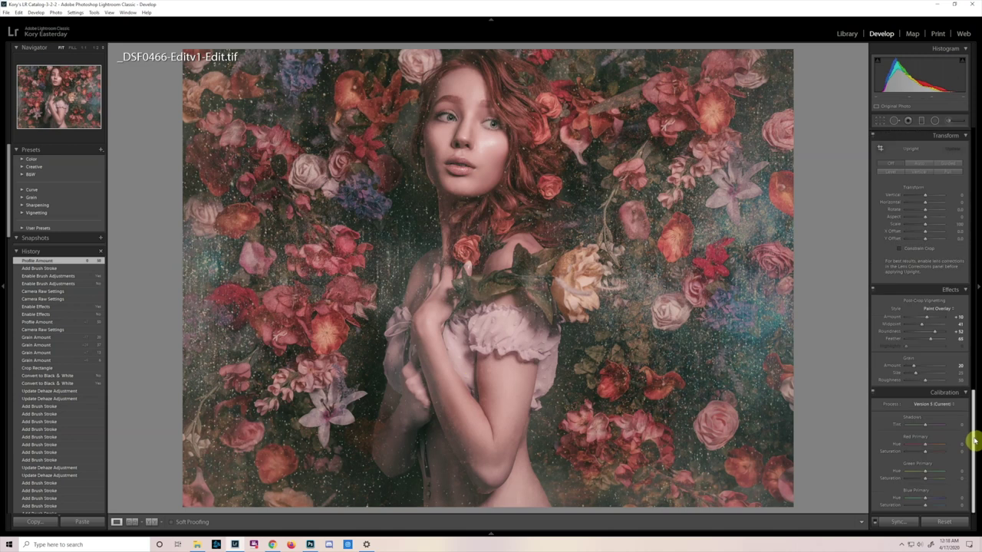
scroll(974, 435, "up", 1)
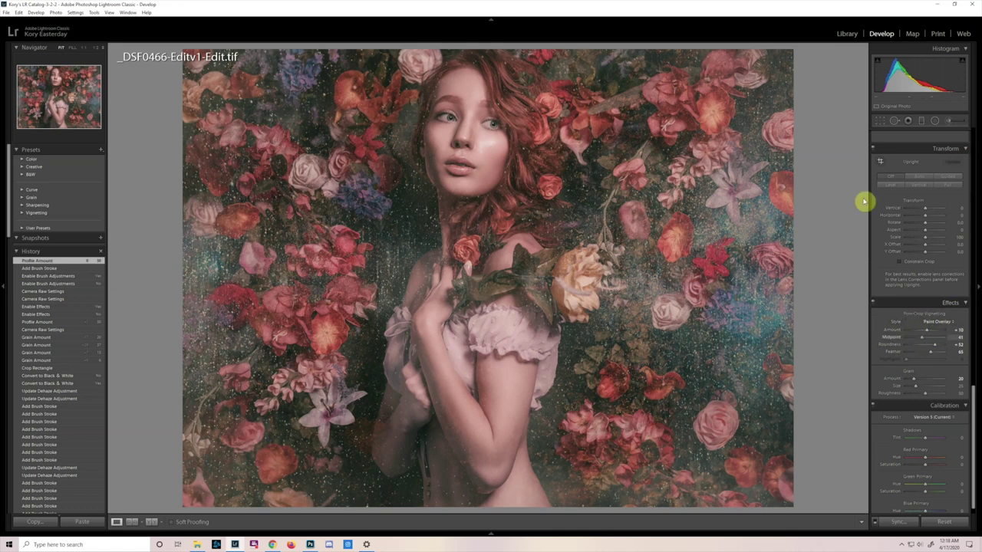
left_click(937, 322)
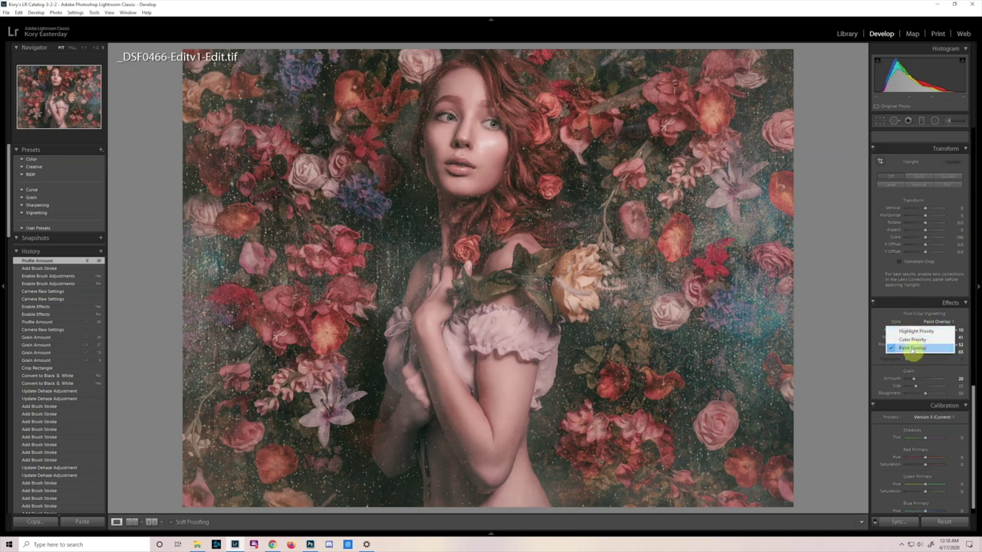
left_click(913, 350)
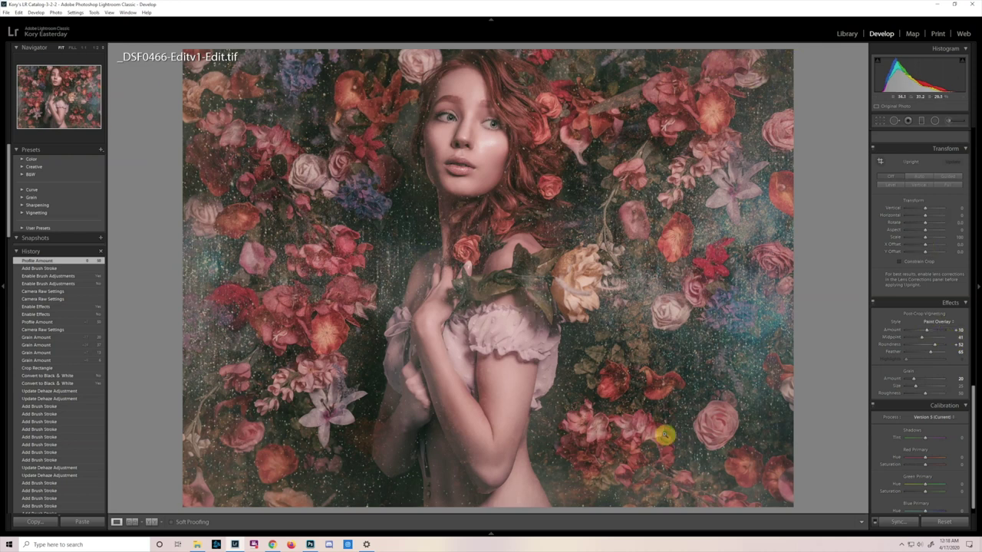
left_click(874, 302)
left_click(873, 303)
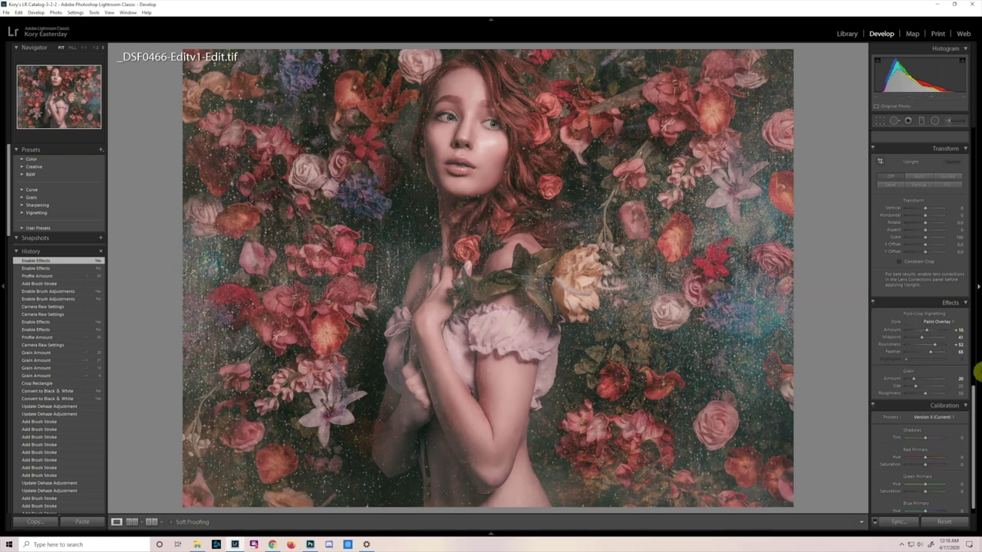
scroll(975, 409, "down", 1)
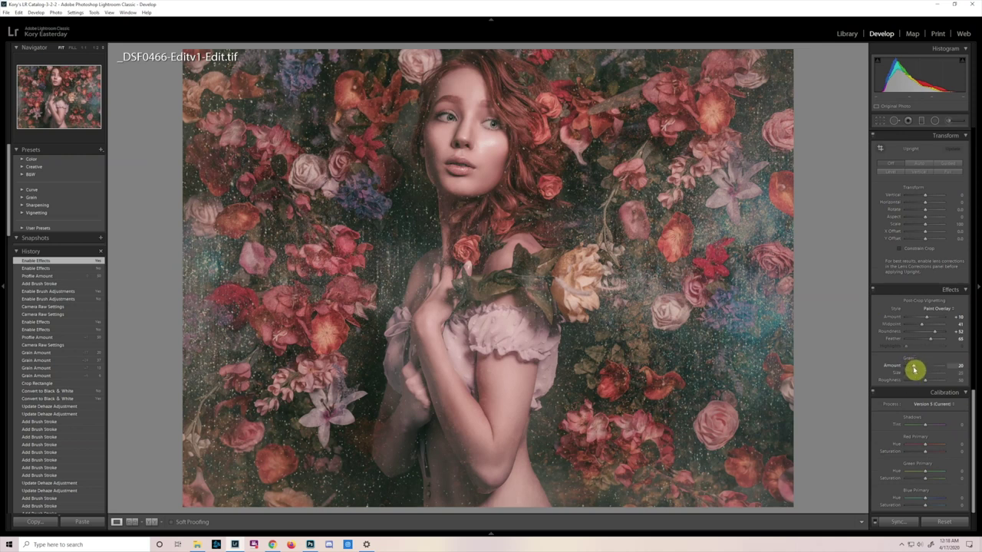
left_click_drag(917, 369, 911, 367)
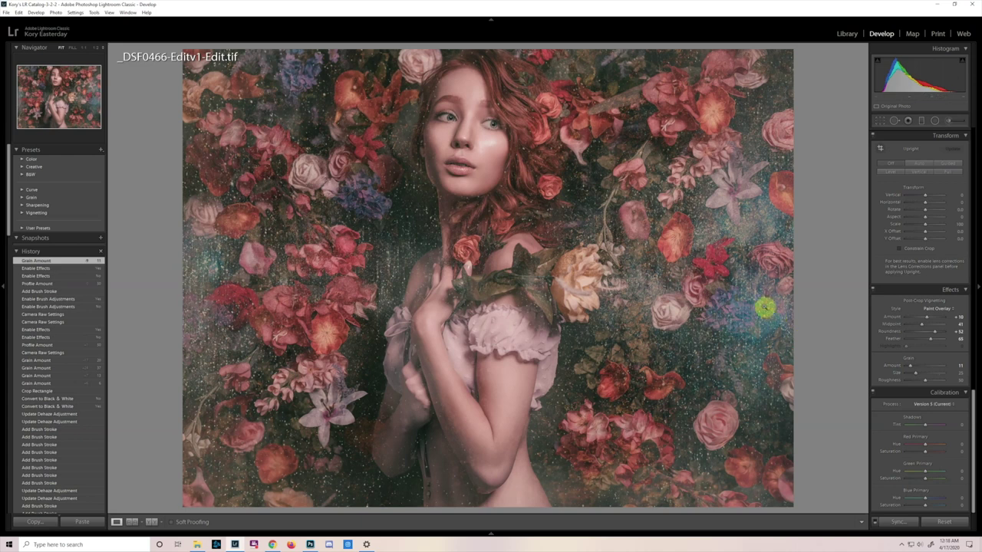
key("ctrl+z")
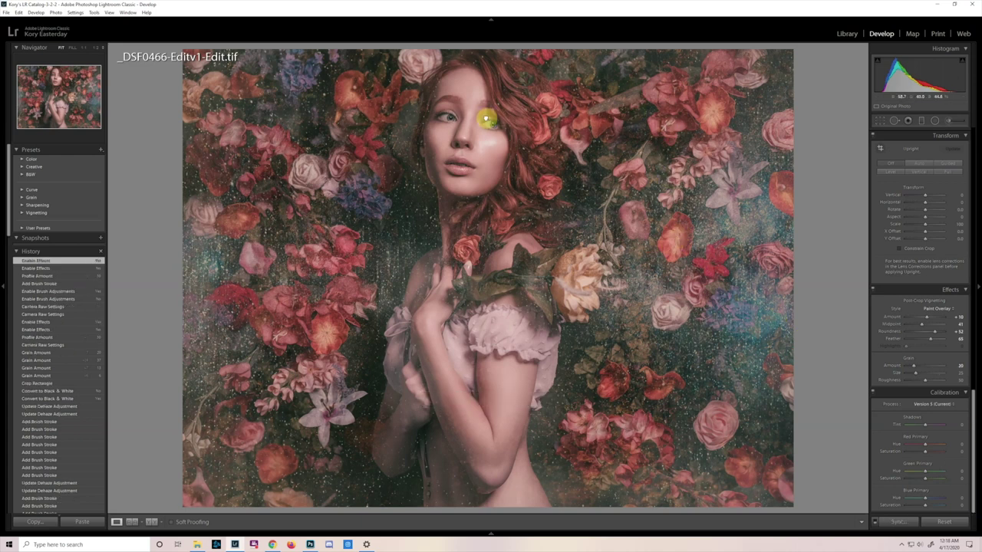
left_click(486, 115)
Pan the 1:2 close-up over the flowers and shoulder, then return to Fit and go to Library.
left_click_drag(342, 186, 496, 261)
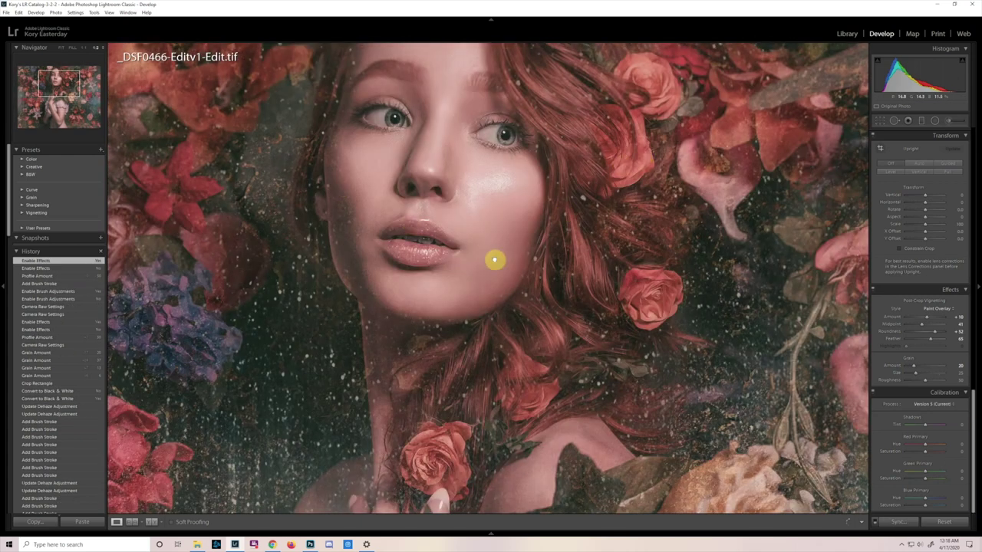
left_click_drag(233, 184, 603, 290)
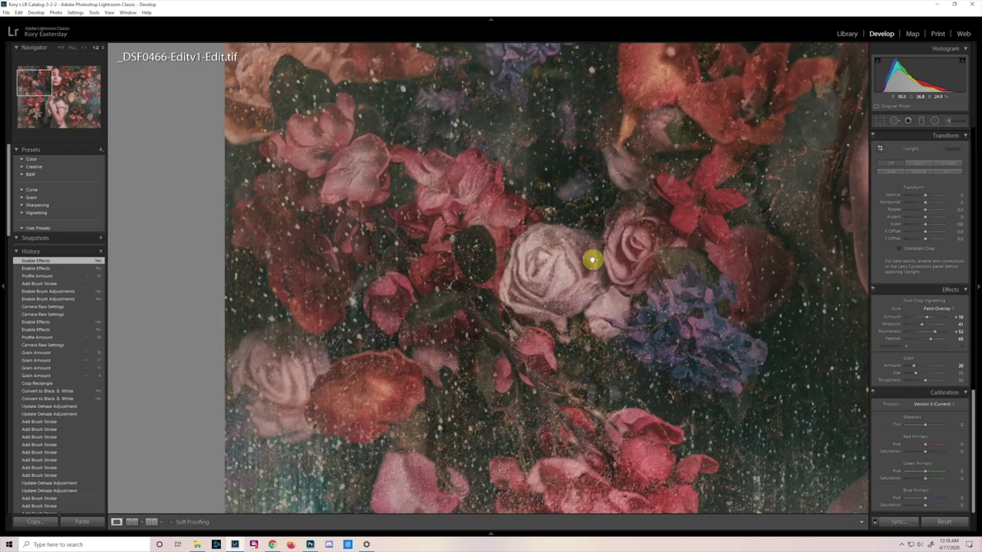
left_click_drag(330, 153, 418, 243)
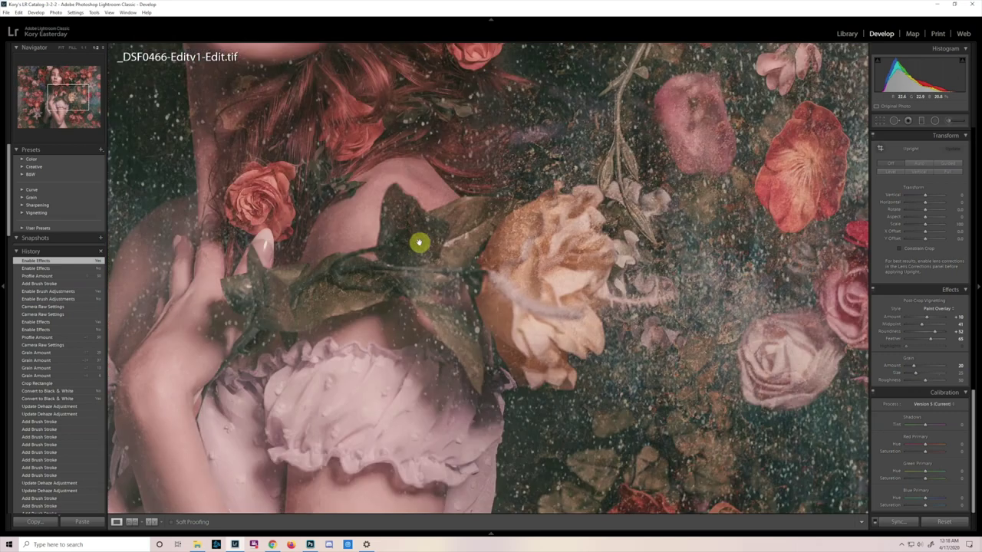
left_click(541, 154)
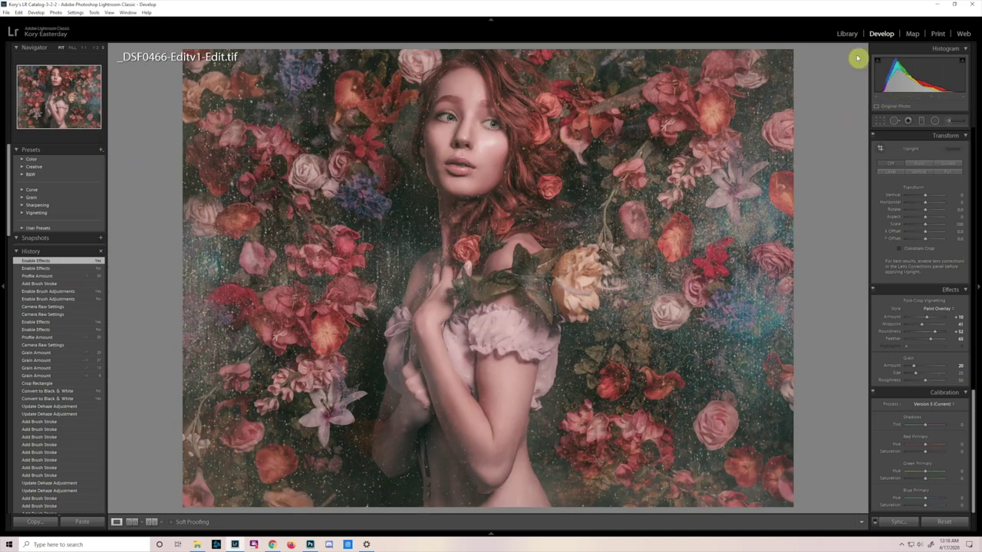
left_click(847, 34)
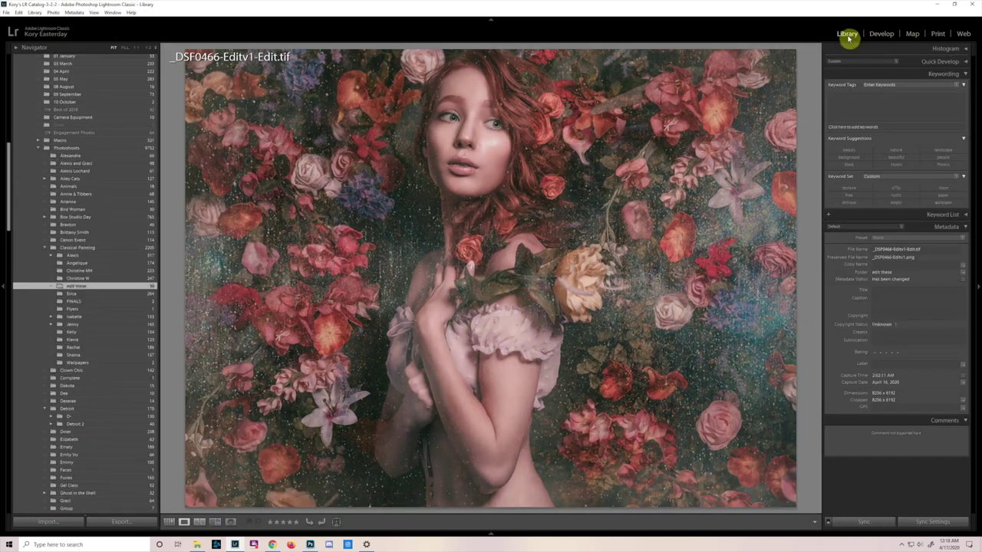
Show the next five-star version and pan across its flower texture at 1:2 before returning to Fit.
key("Right")
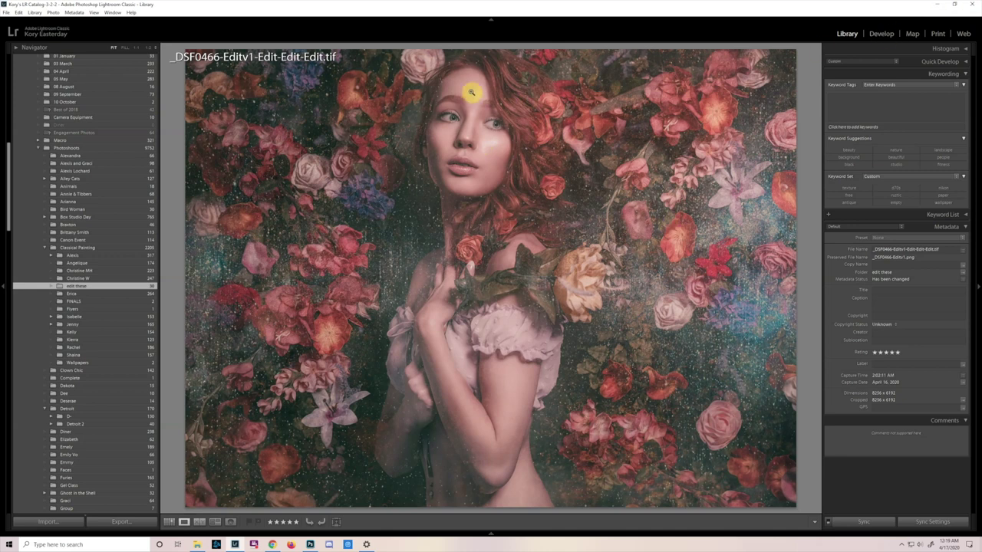
left_click(284, 213)
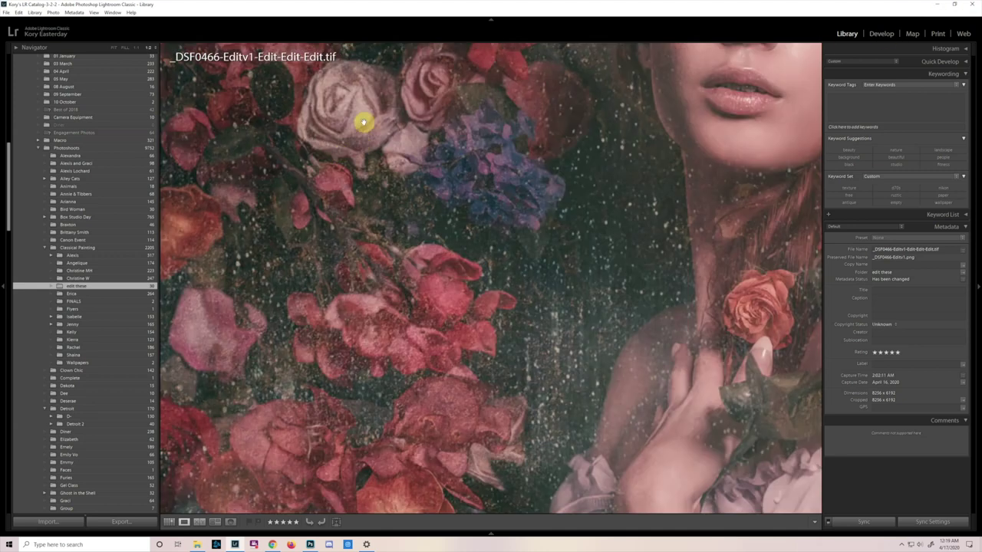
left_click_drag(392, 116, 499, 201)
left_click_drag(526, 338, 445, 160)
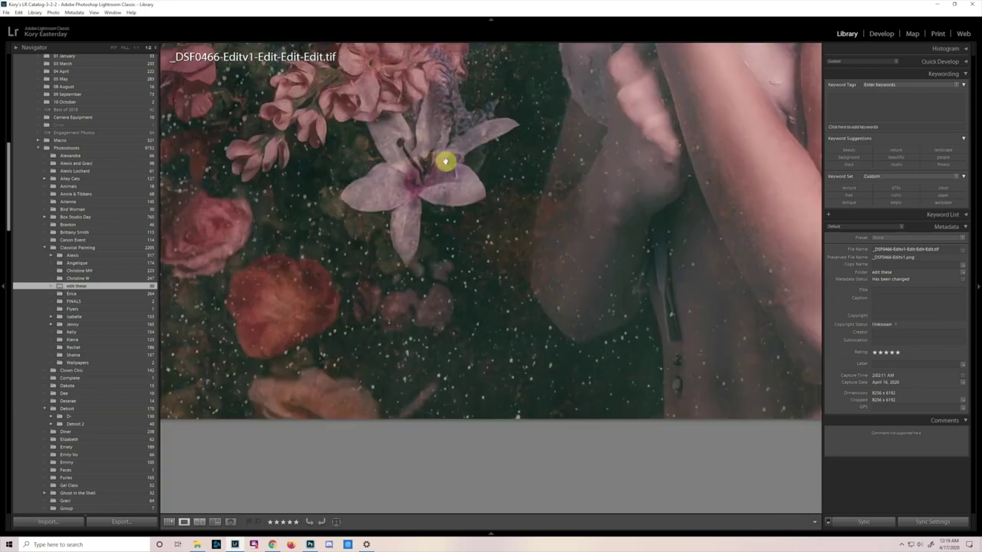
left_click_drag(192, 248, 406, 221)
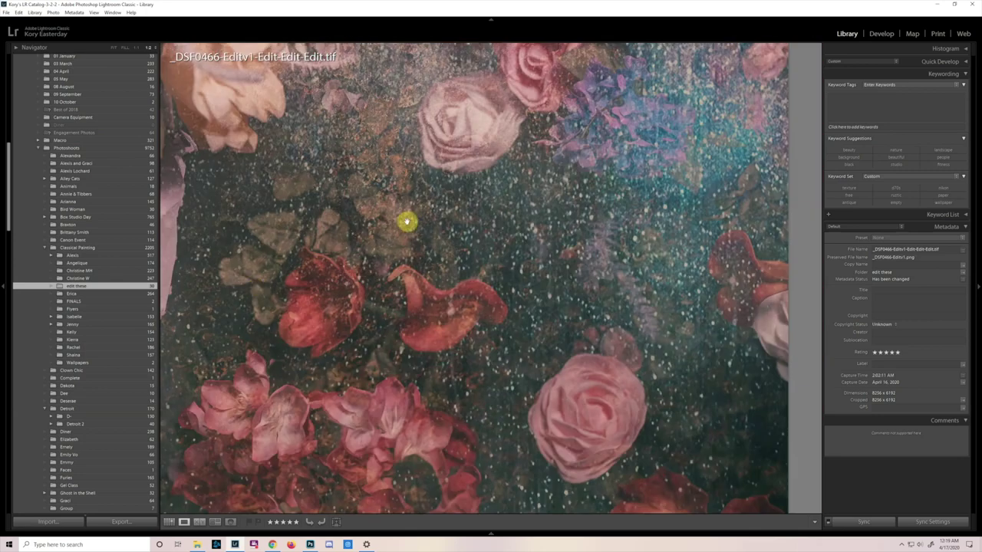
left_click_drag(391, 374, 395, 248)
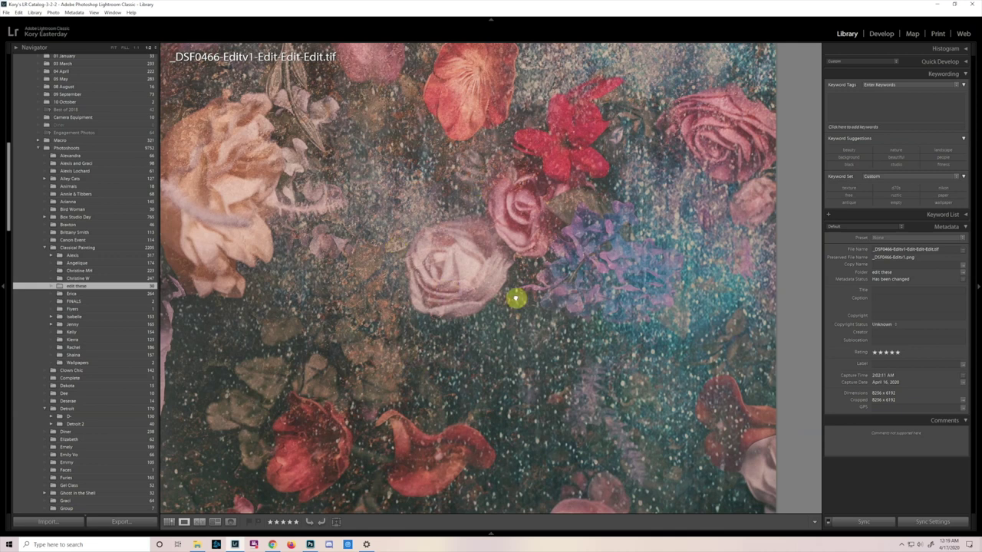
left_click_drag(517, 299, 522, 268)
left_click(519, 255)
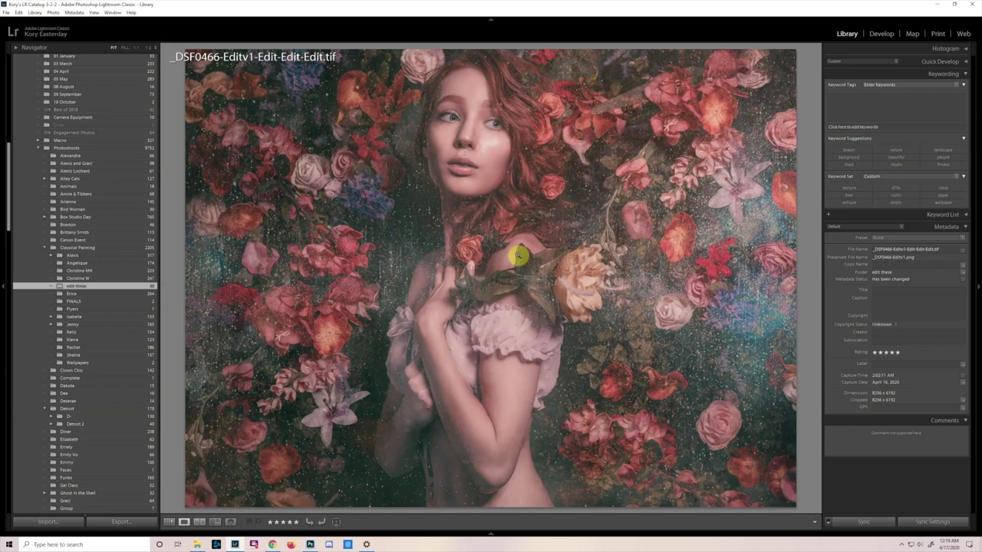